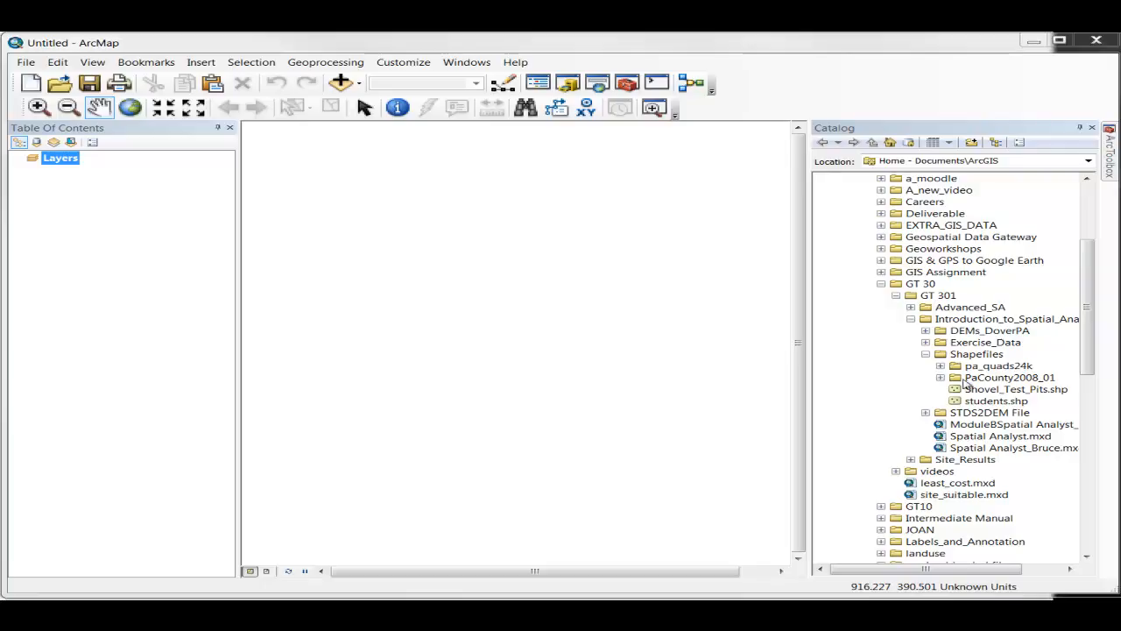
Step: Add the students.shp layer from the Shapefiles folder to the map, along with the Streets basemap
click(987, 402)
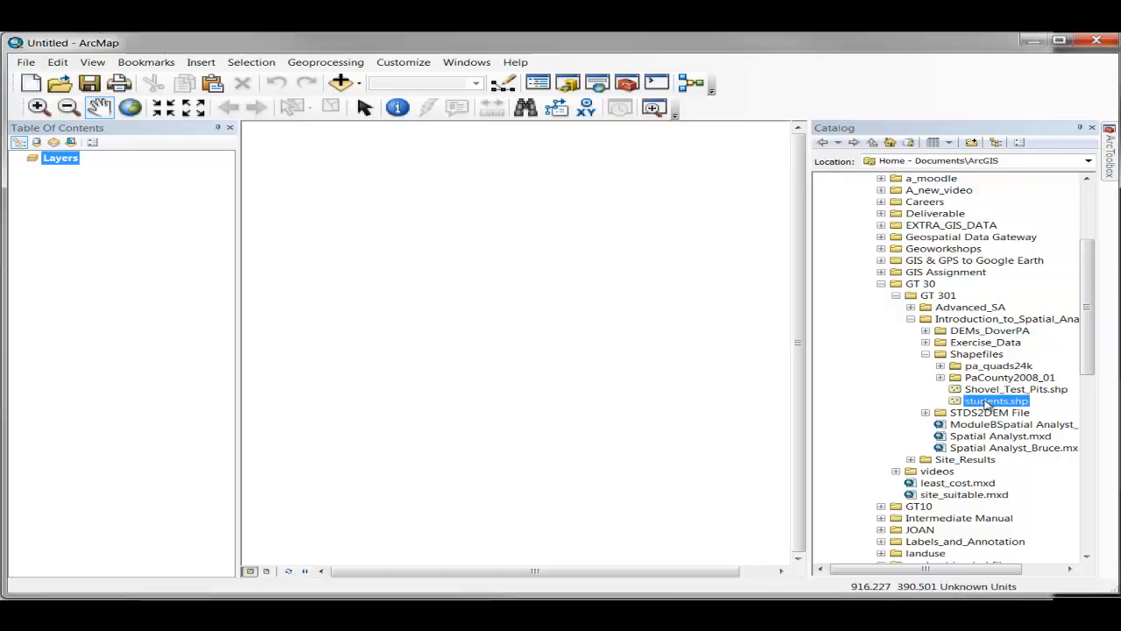
drag(987, 402, 511, 323)
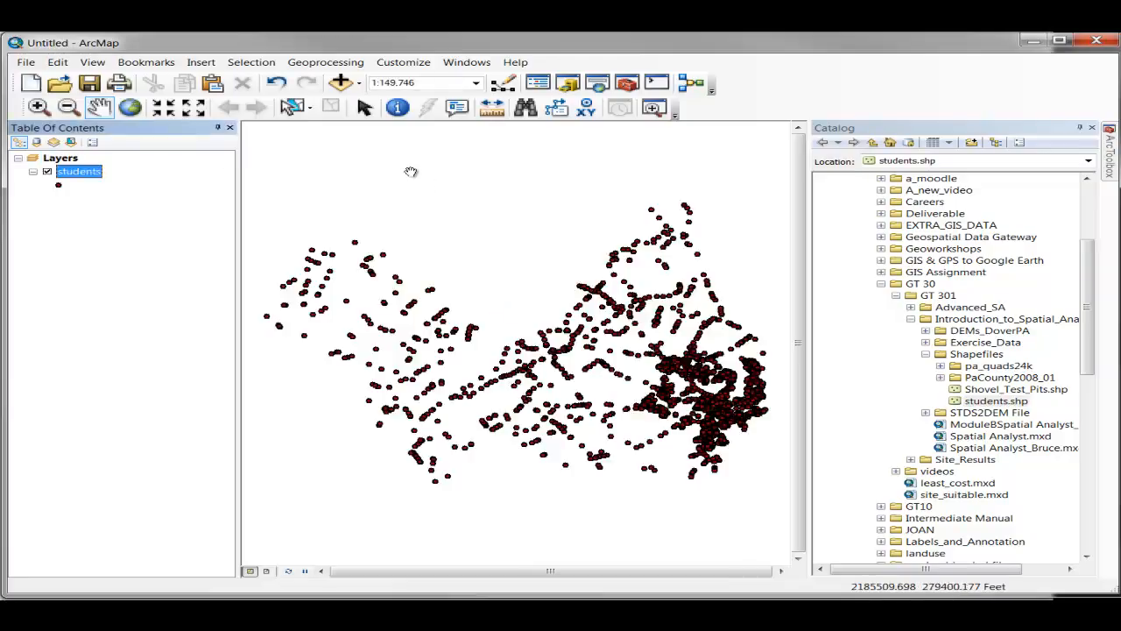
click(360, 83)
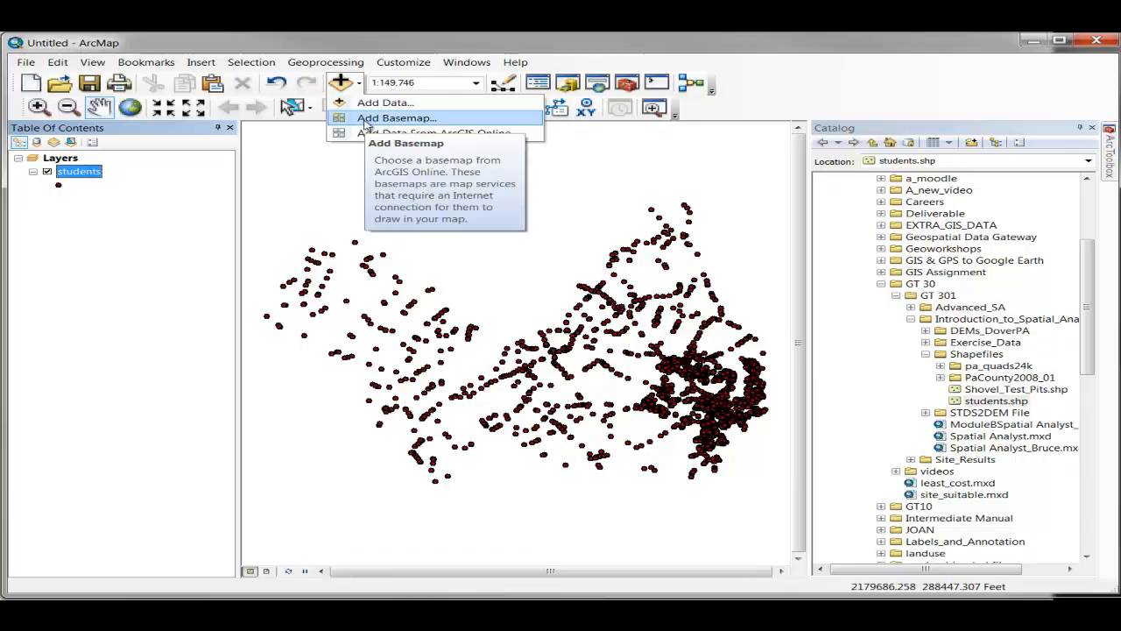
click(367, 117)
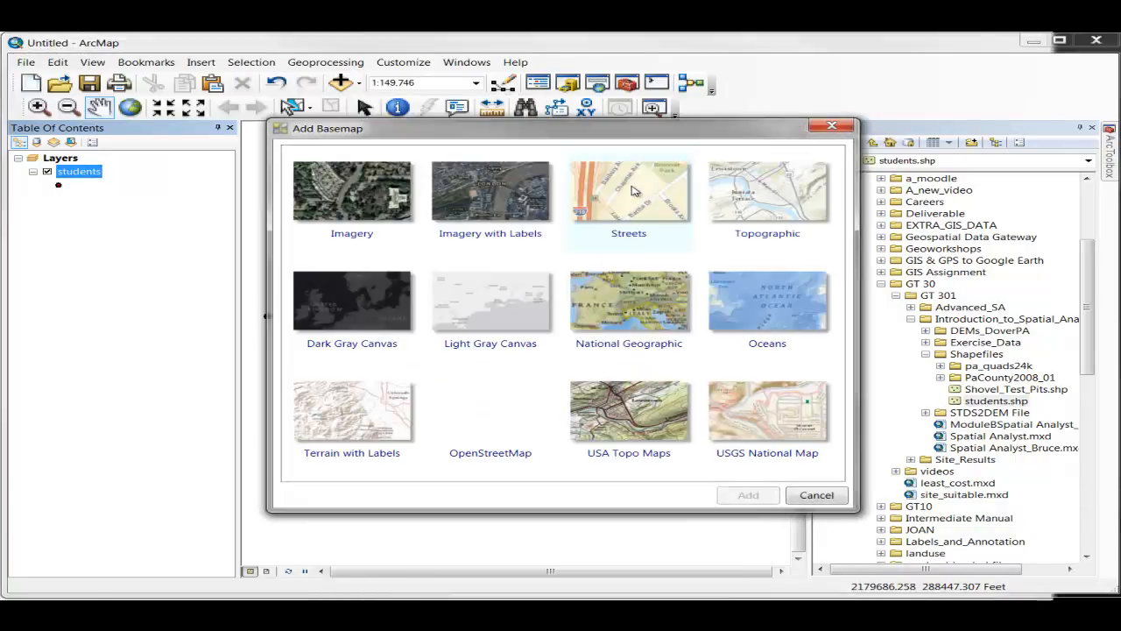
click(636, 190)
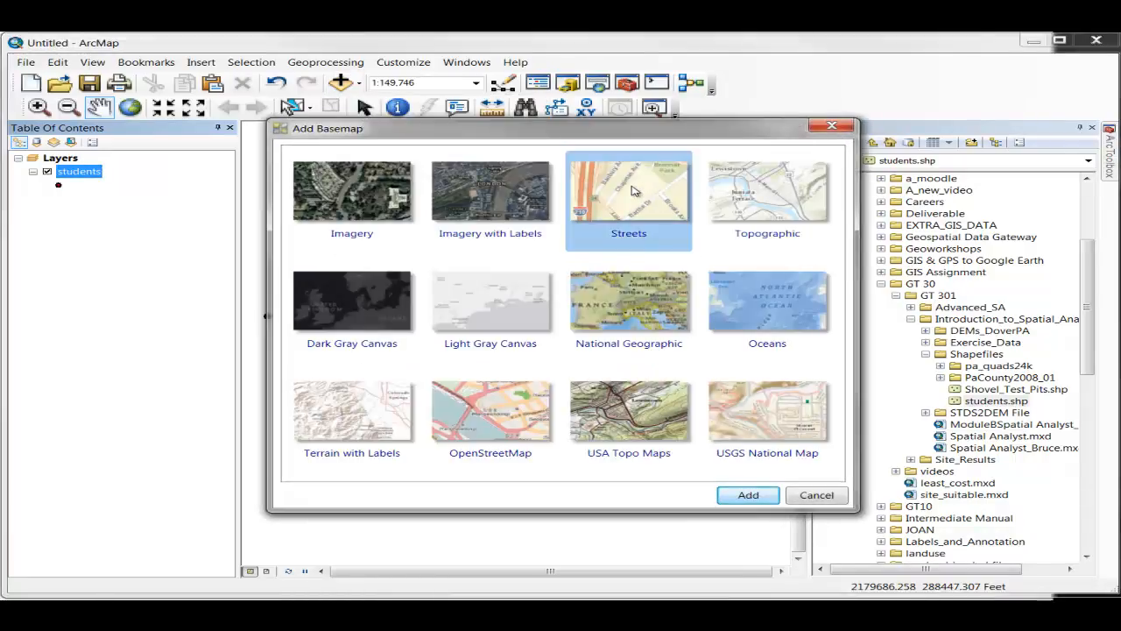
click(747, 495)
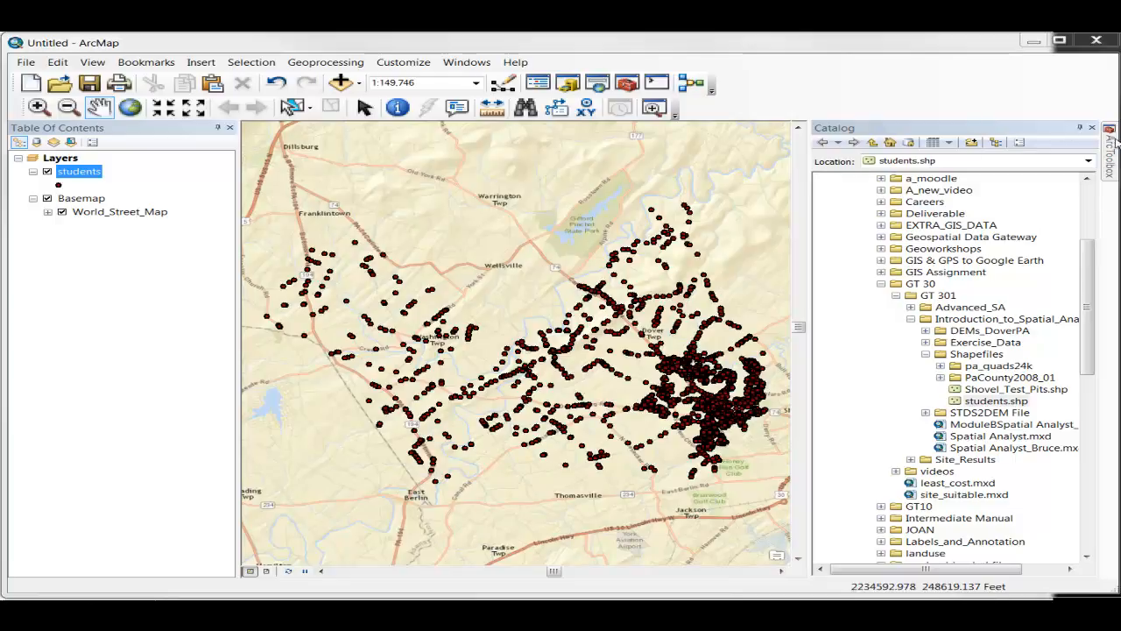
Step: Run the Spatial Analyst Kernel Density tool on the students layer, with output raster students.tif in Exercise_Data and an output cell size of 100
mouse_move(1110, 146)
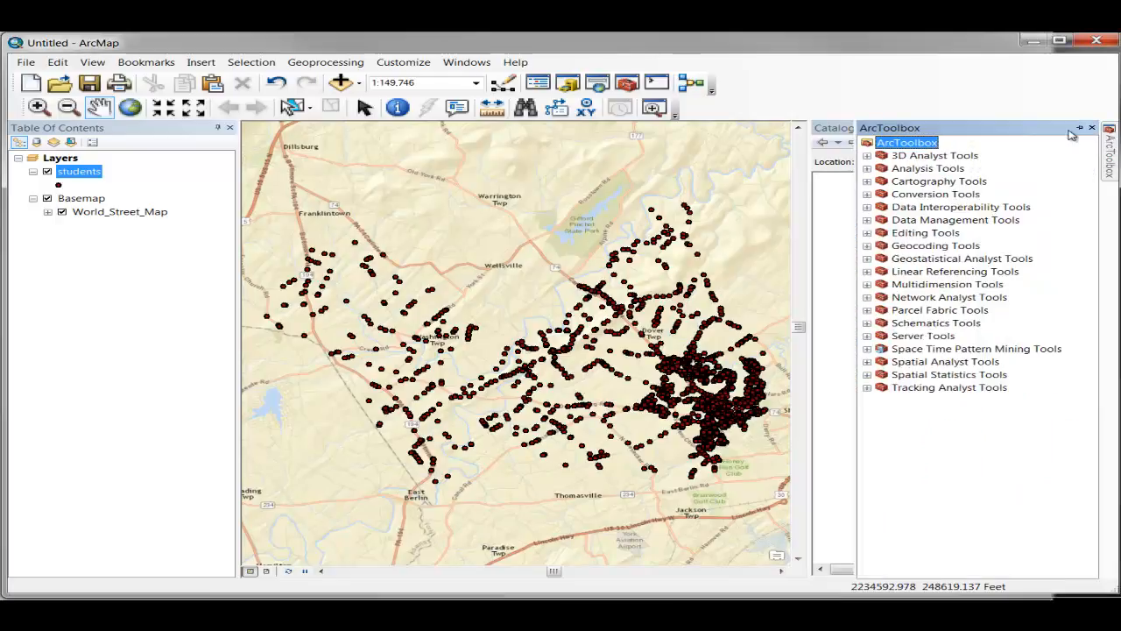
click(867, 363)
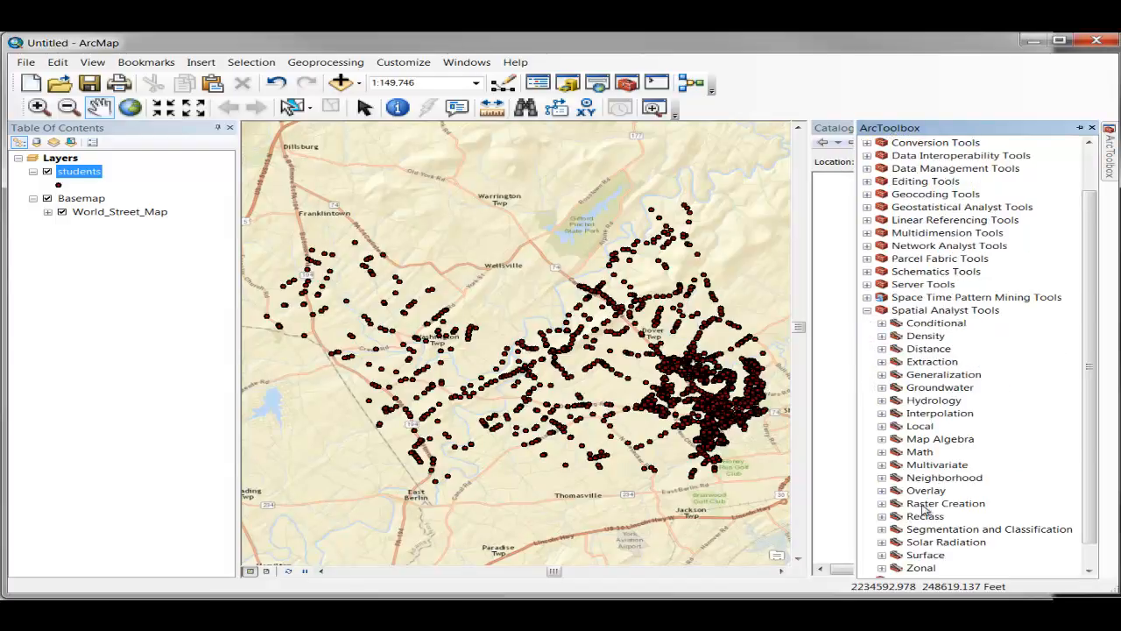
click(882, 335)
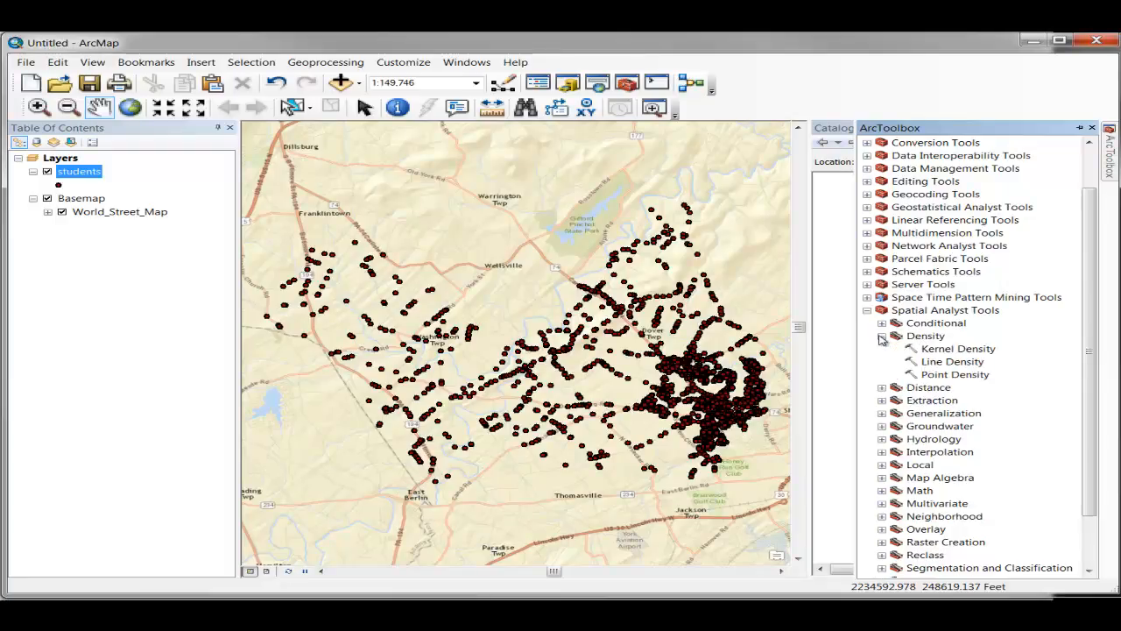
double_click(955, 349)
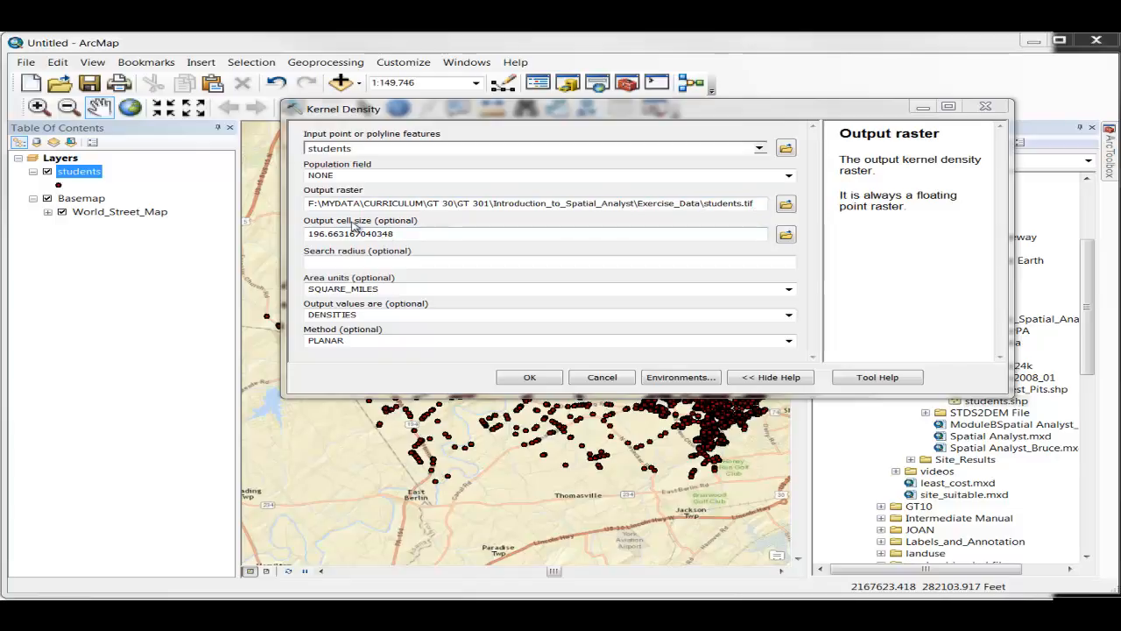
click(417, 234)
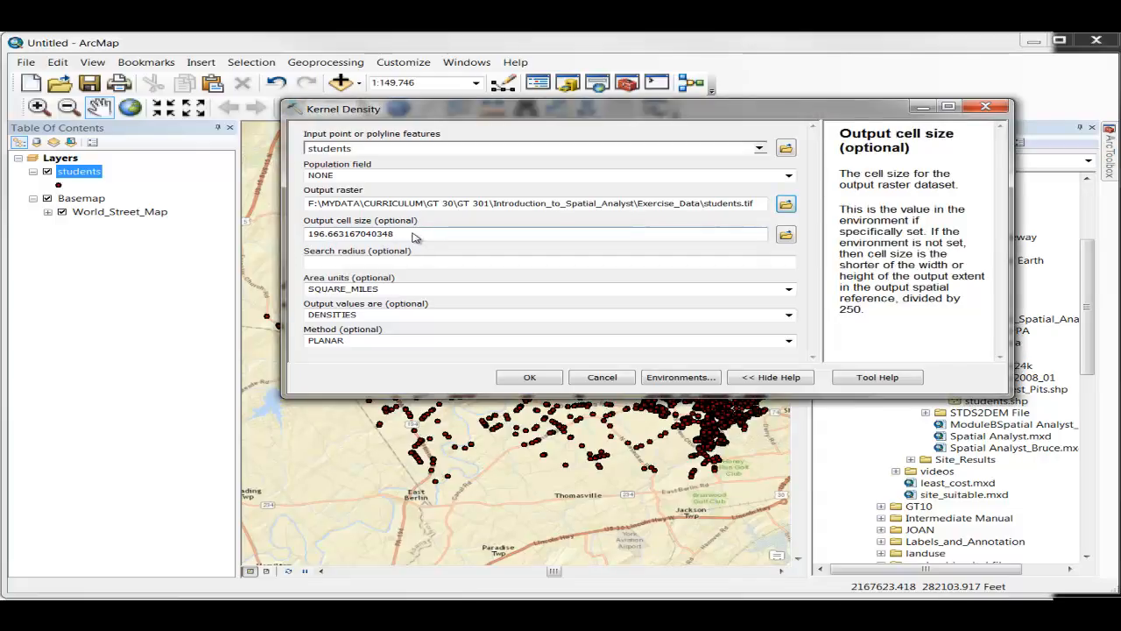
drag(417, 235, 295, 253)
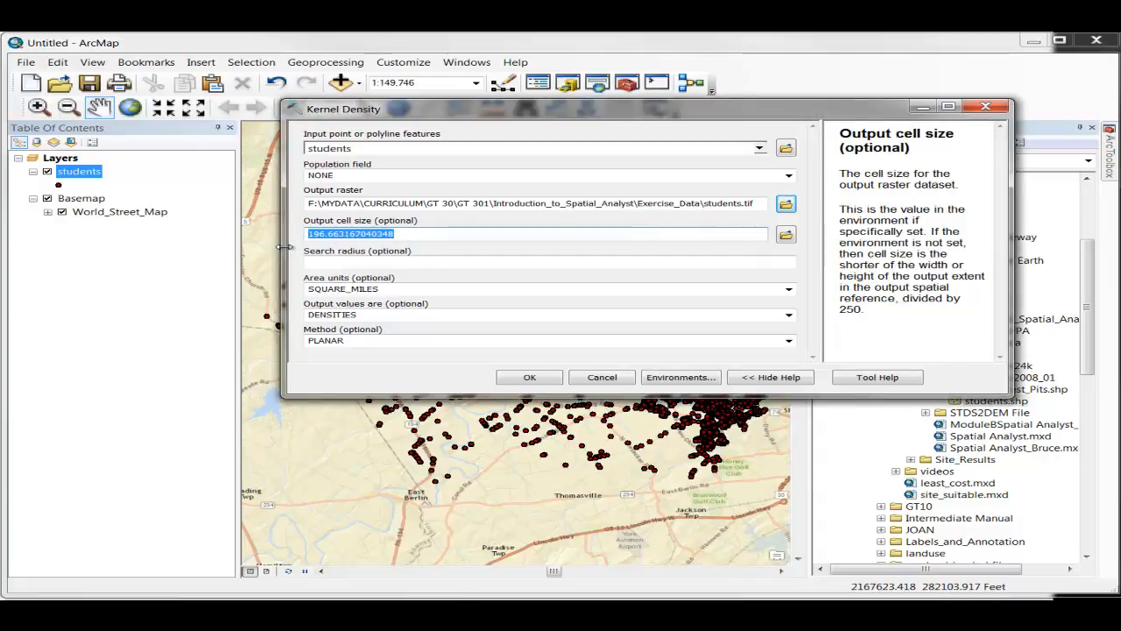
text(100)
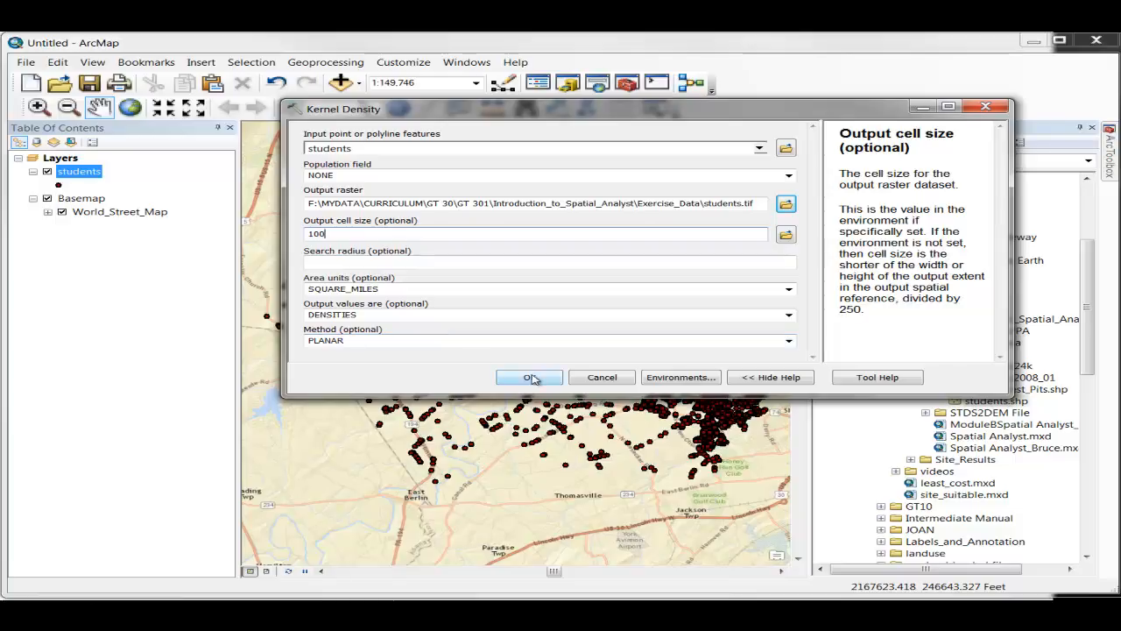
click(530, 377)
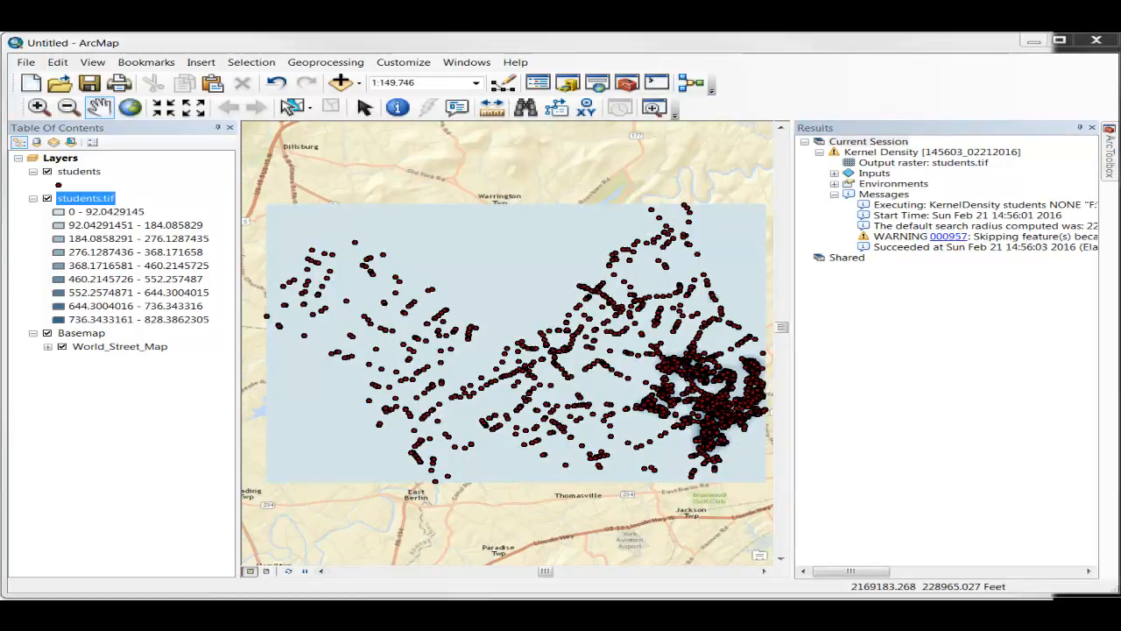
Step: Hide the students point layer and close the geoprocessing Results window
click(313, 63)
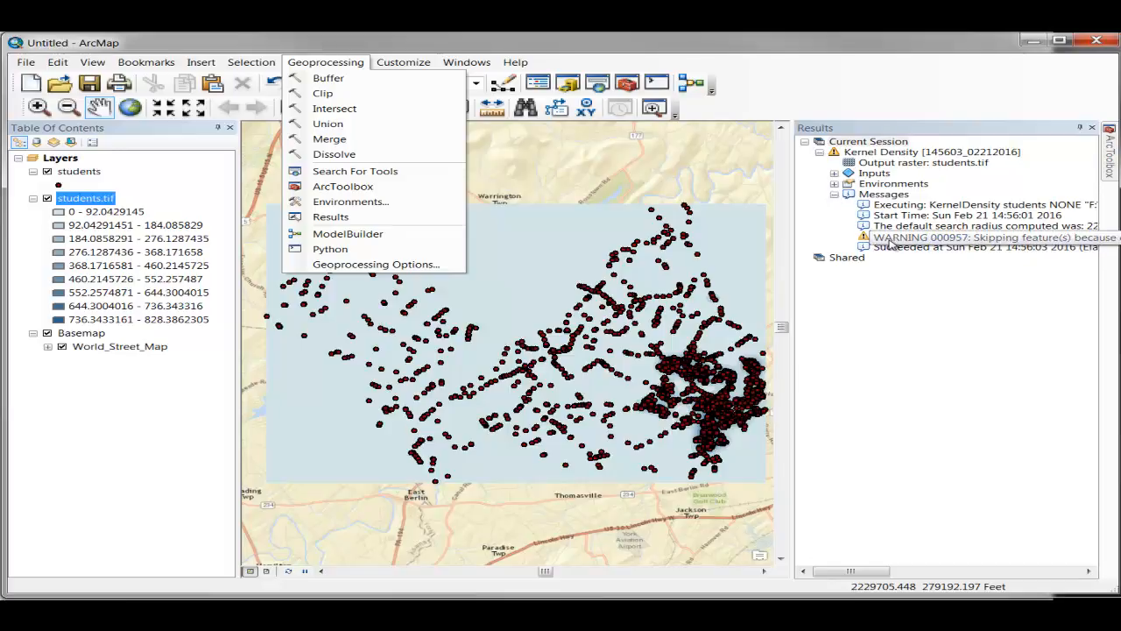
mouse_move(854, 572)
mouse_down()
mouse_move(917, 574)
mouse_move(849, 572)
mouse_up()
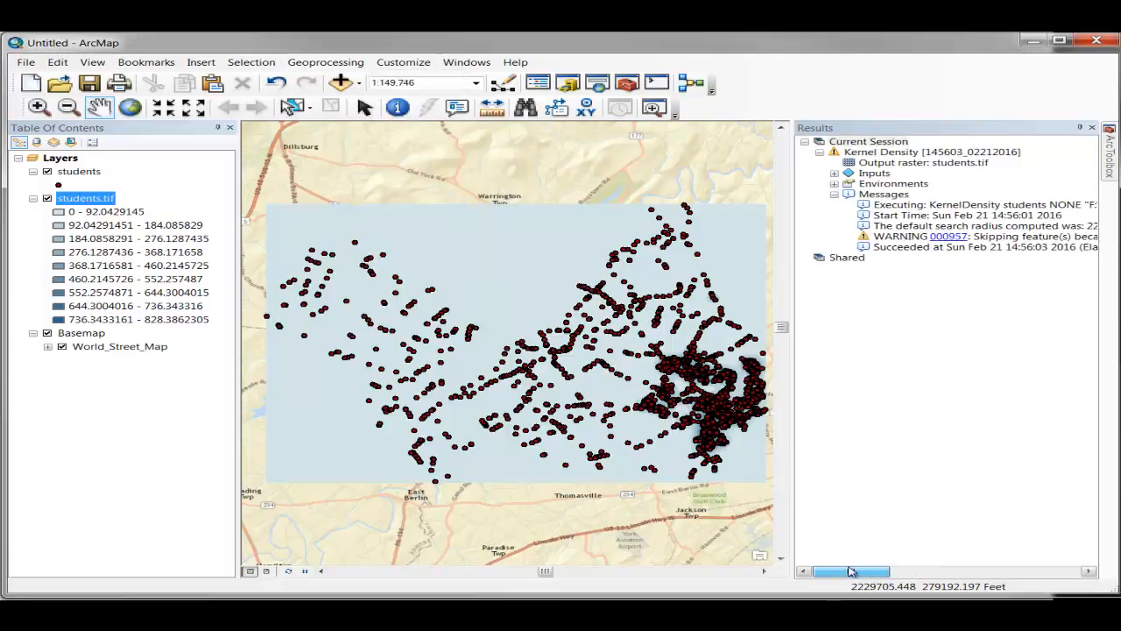
click(48, 171)
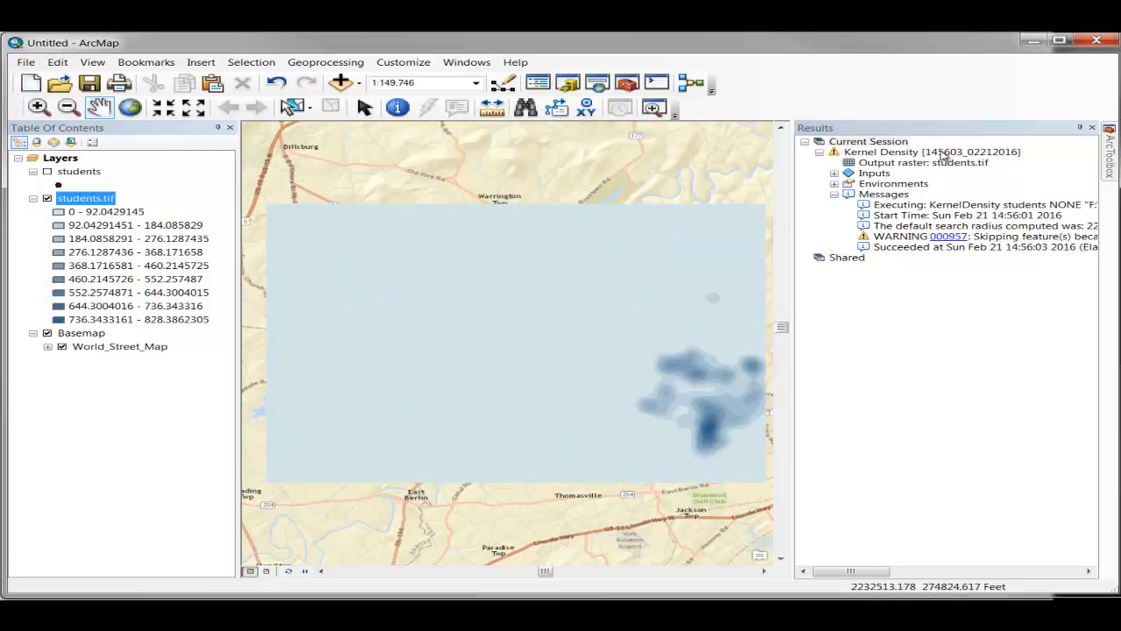
click(1092, 129)
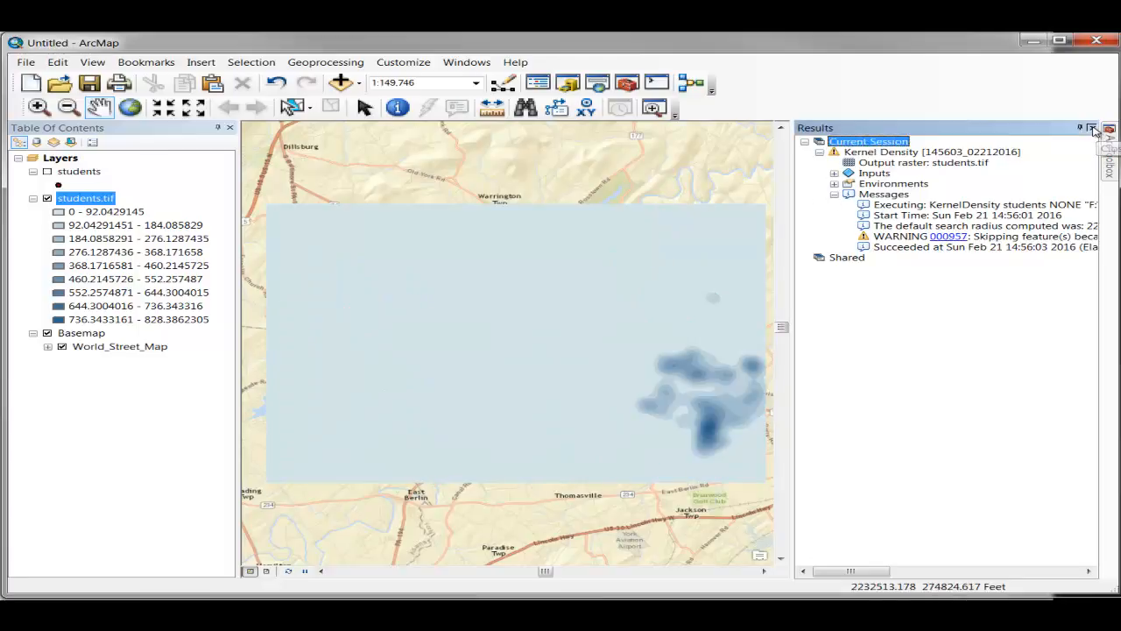
click(1092, 129)
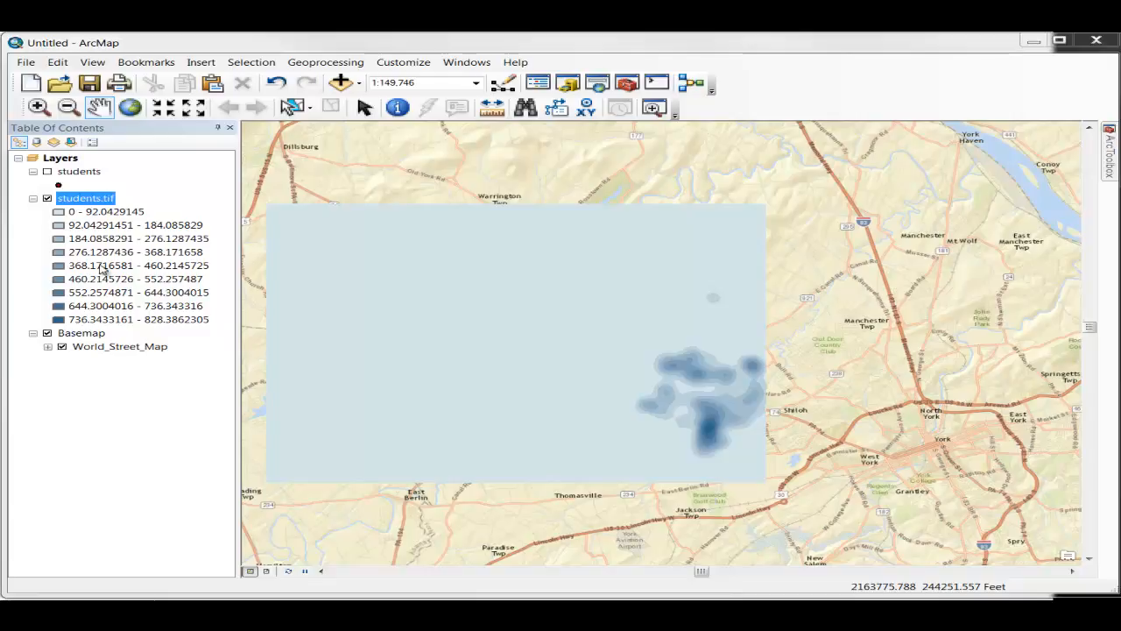
Step: Set the classified symbology of the students.tif density raster to 4 classes
click(79, 199)
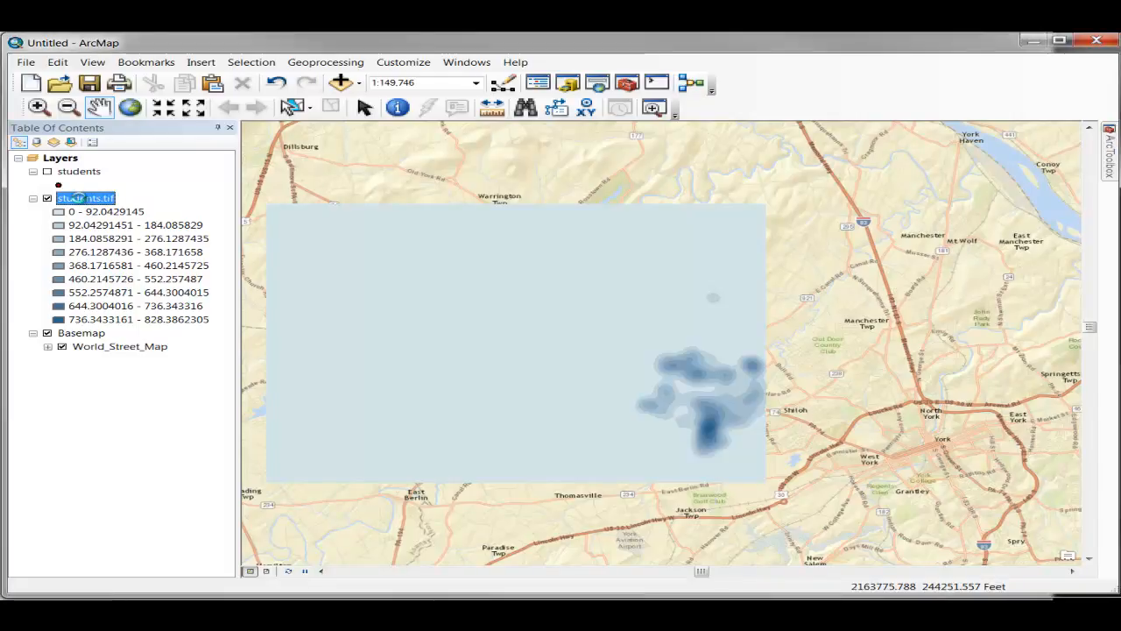
double_click(79, 198)
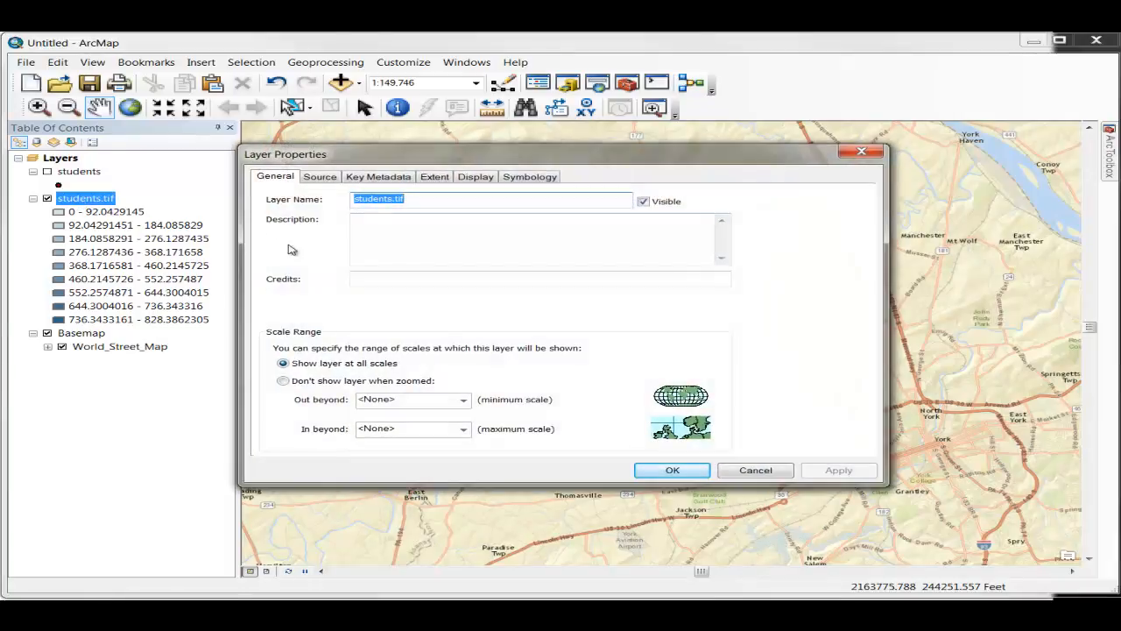
click(529, 176)
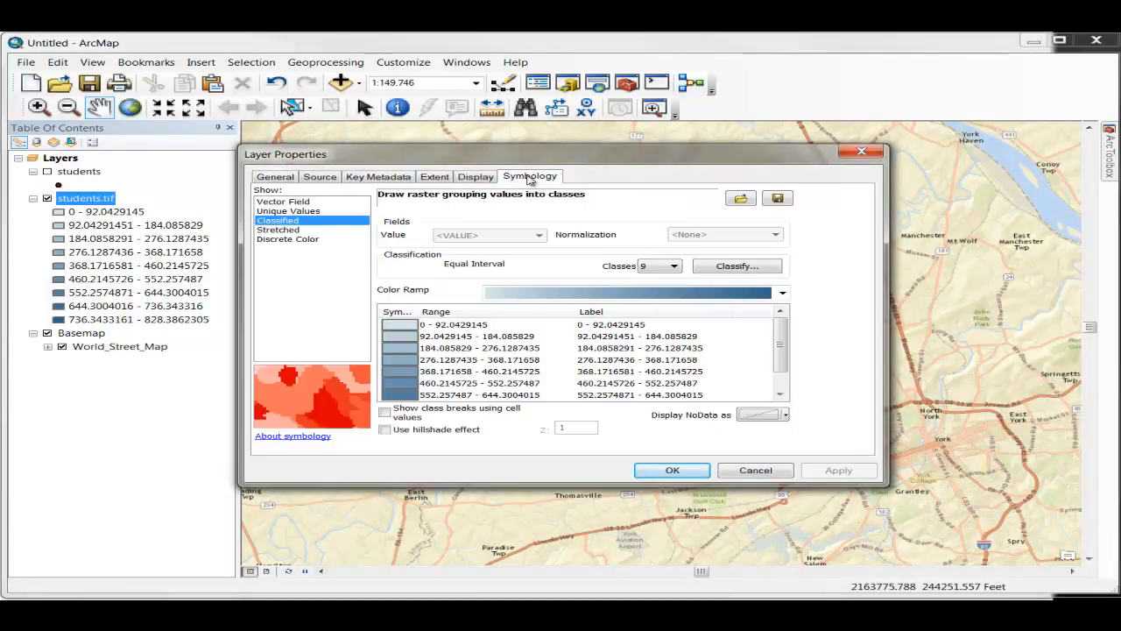
click(674, 265)
scroll(661, 298, up, 7)
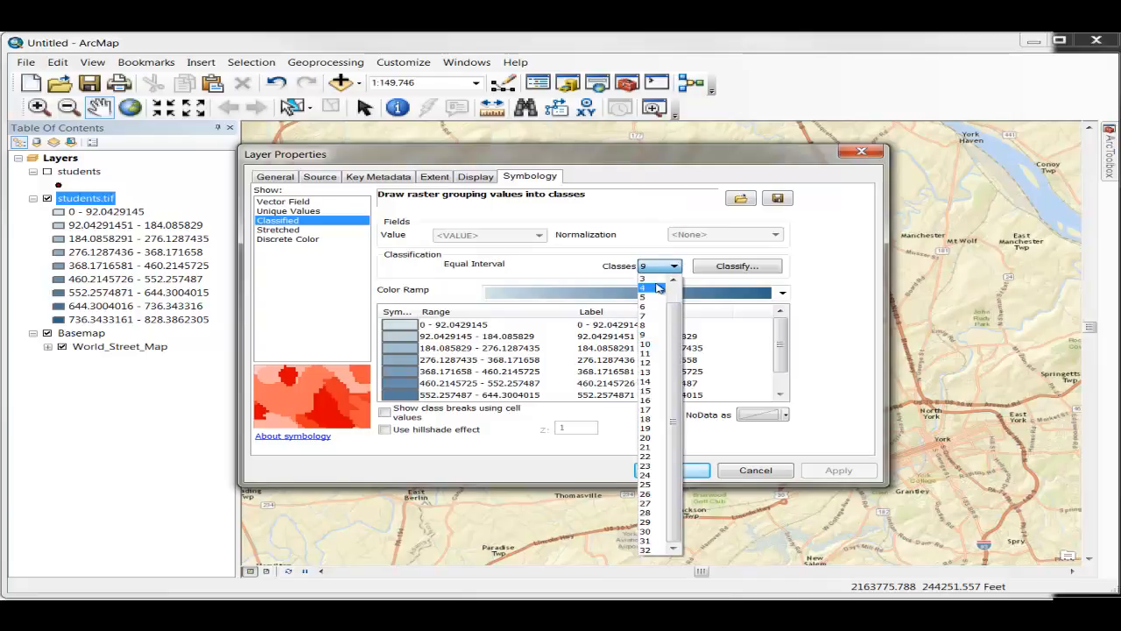
click(650, 292)
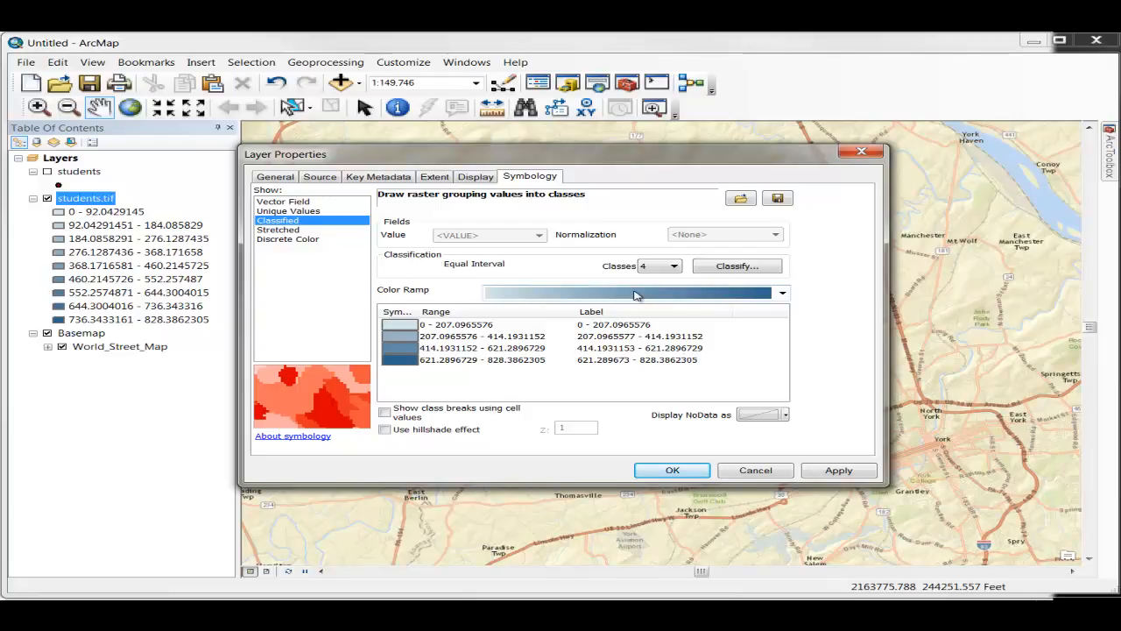
Step: List the color ramps by name and assign the Condition Number ramp to the density classes
right_click(635, 295)
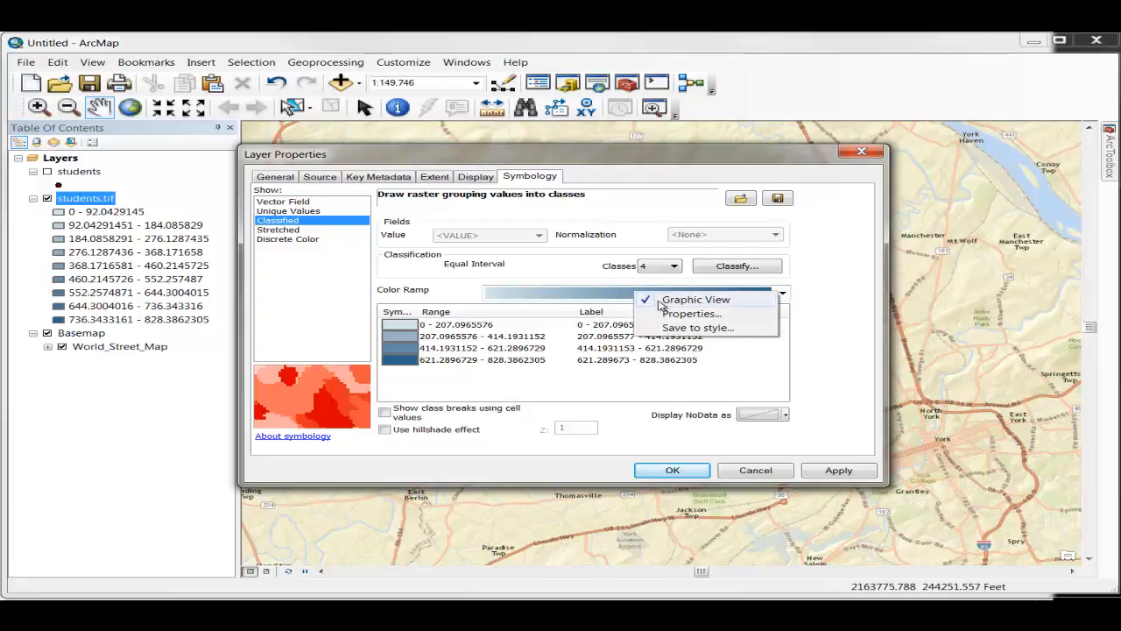
click(659, 301)
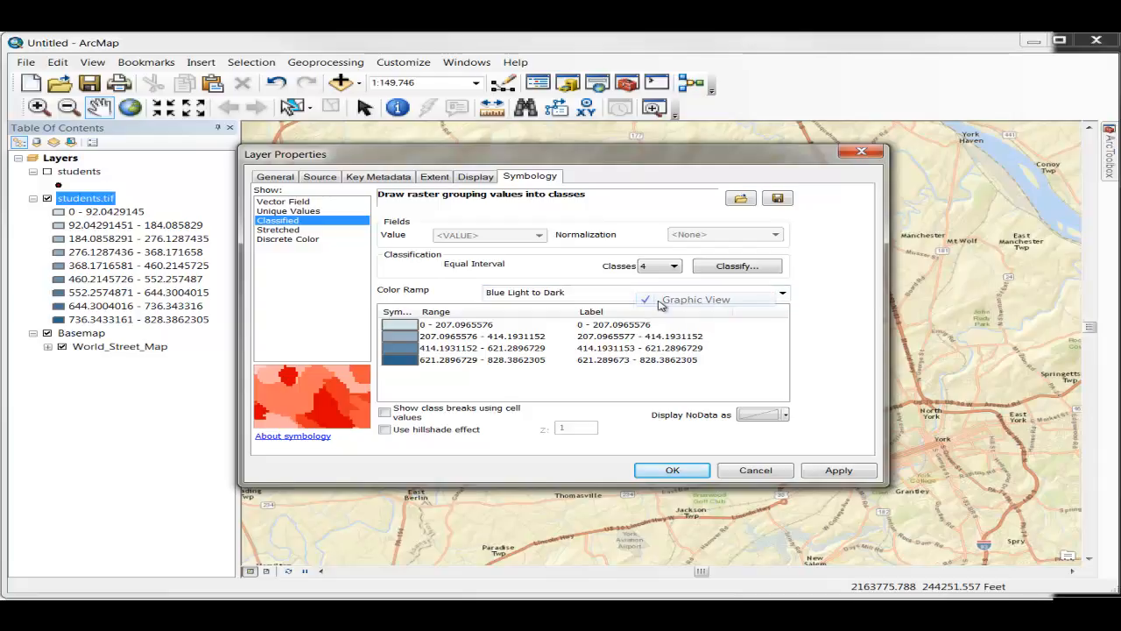
click(783, 292)
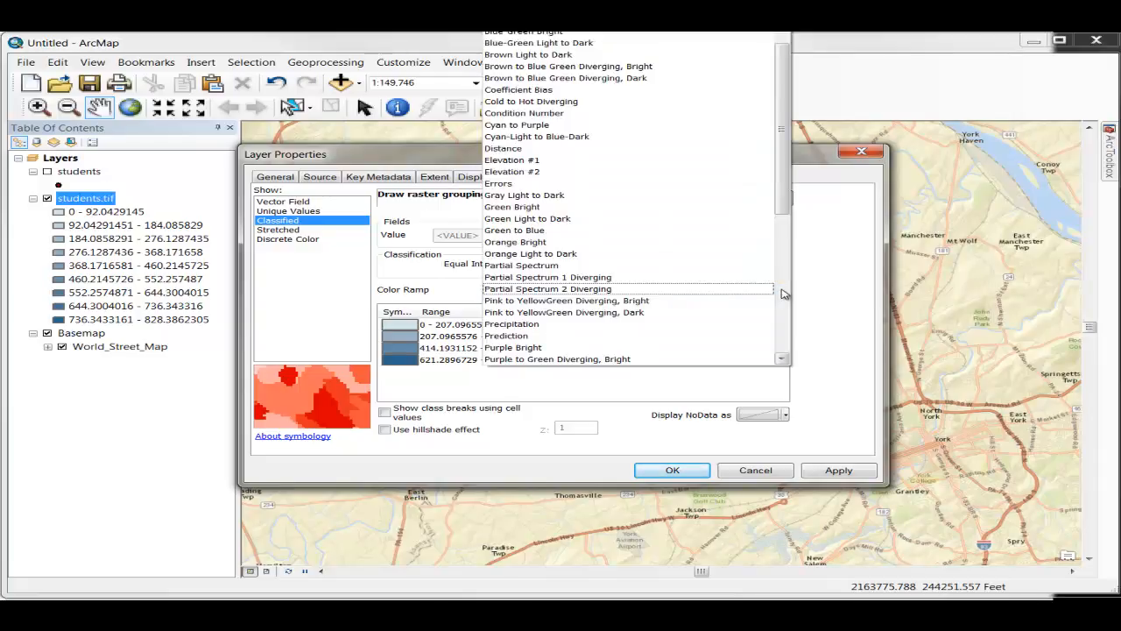
click(589, 118)
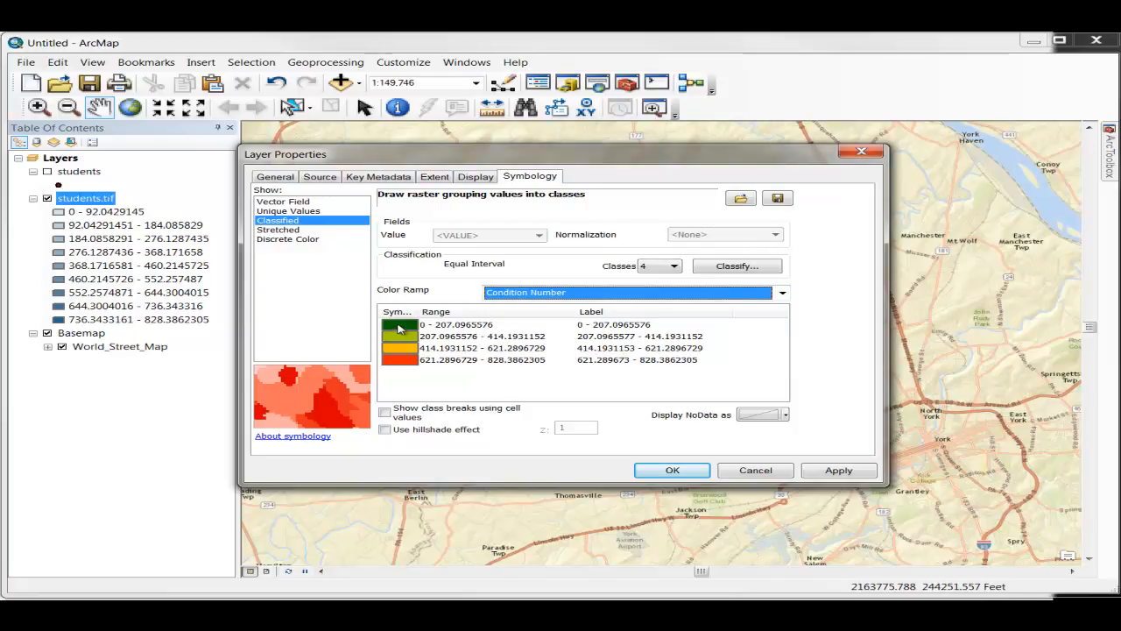
Step: Give the lowest density class no color and apply the symbology to the raster layer
click(399, 328)
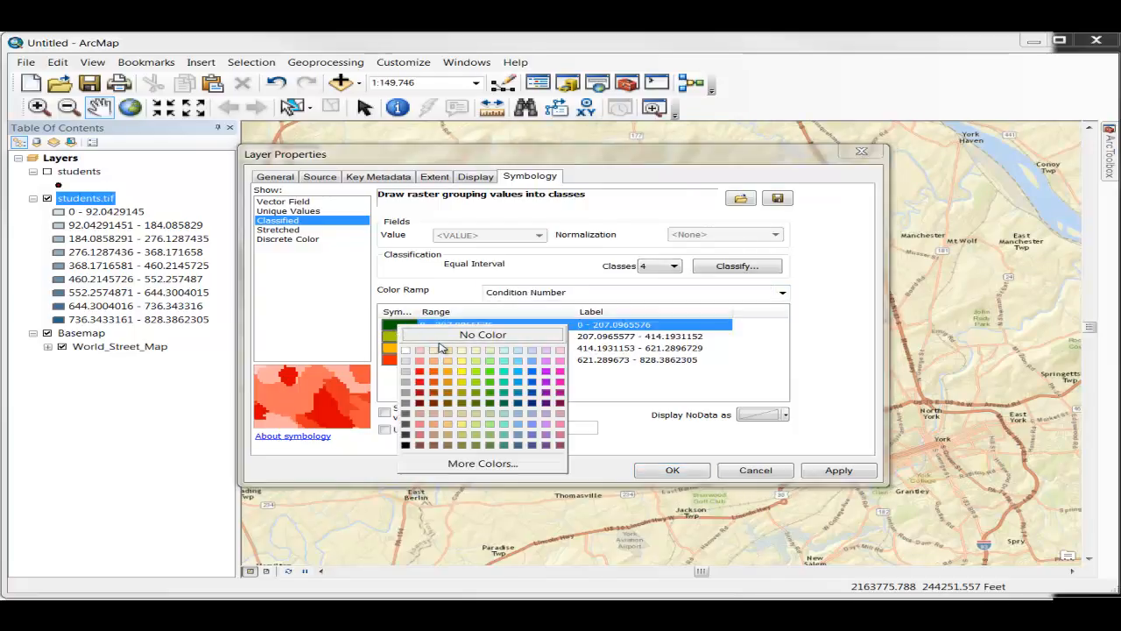
click(442, 340)
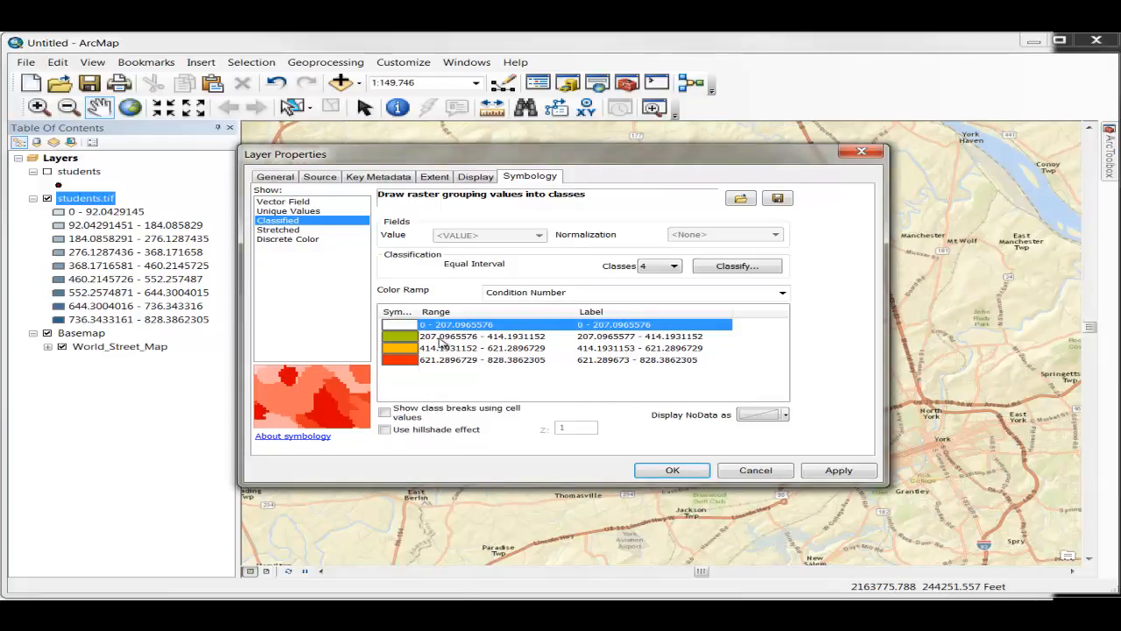
click(668, 471)
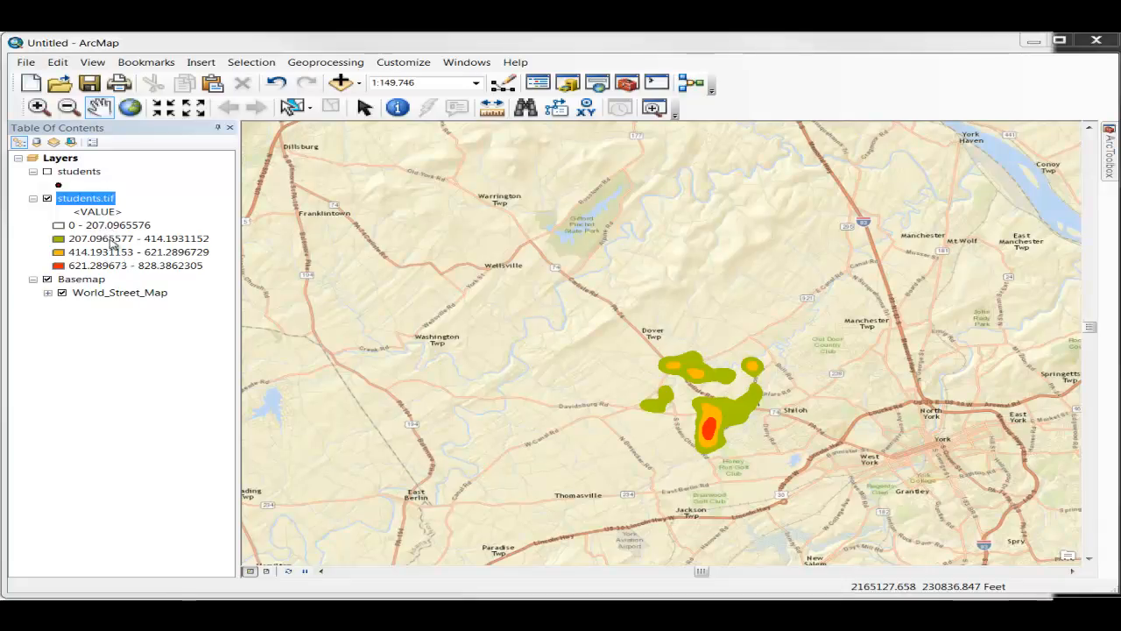
Step: Reclassify the students.tif density raster with manual break values of 200, 400 and 600 for the first three classes
double_click(85, 198)
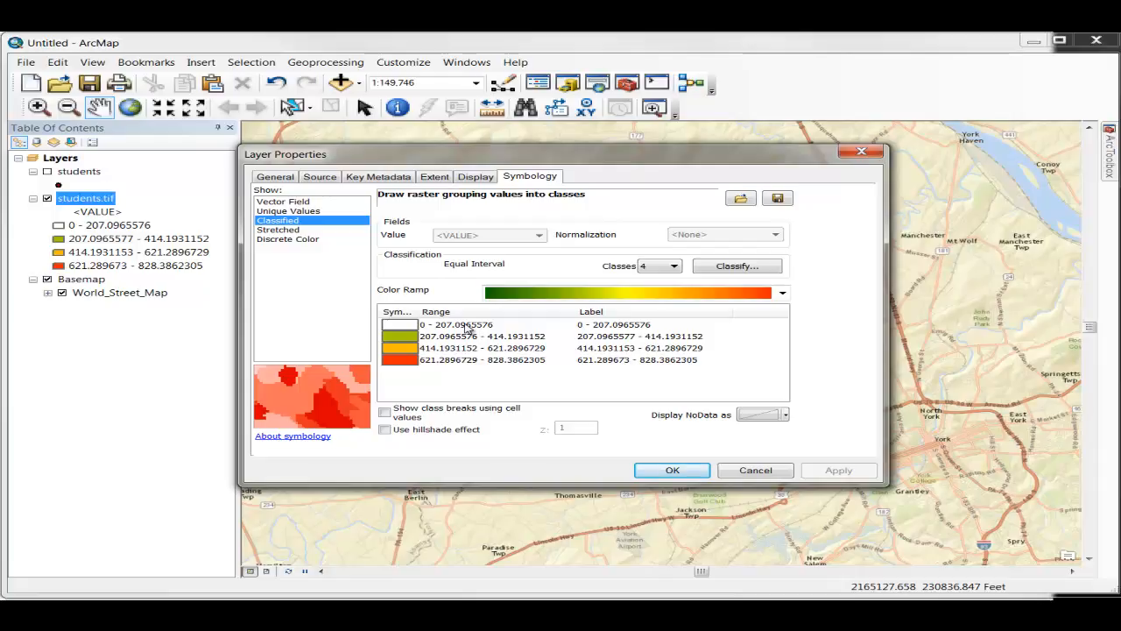
click(737, 266)
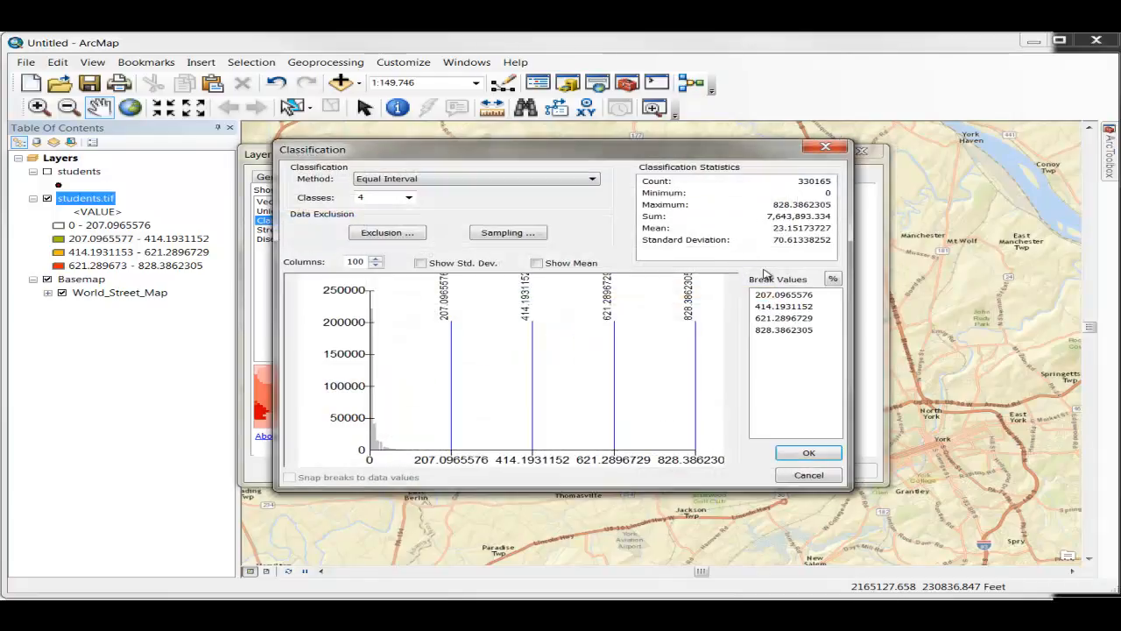
click(782, 296)
text(200)
key(Return)
click(786, 307)
text(400)
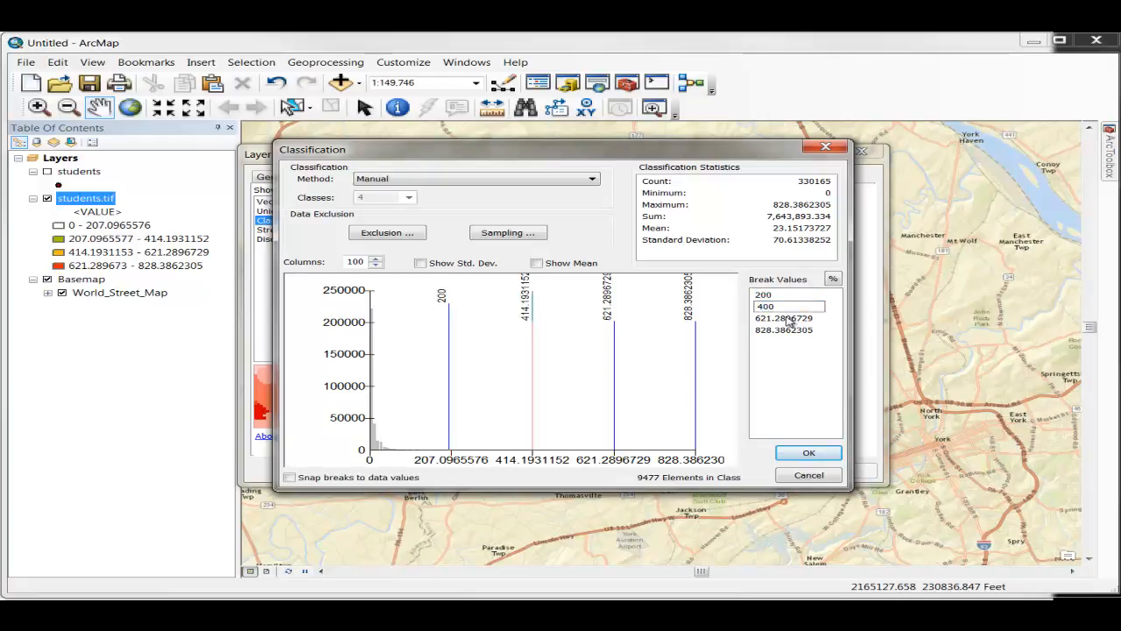
key(Return)
click(786, 318)
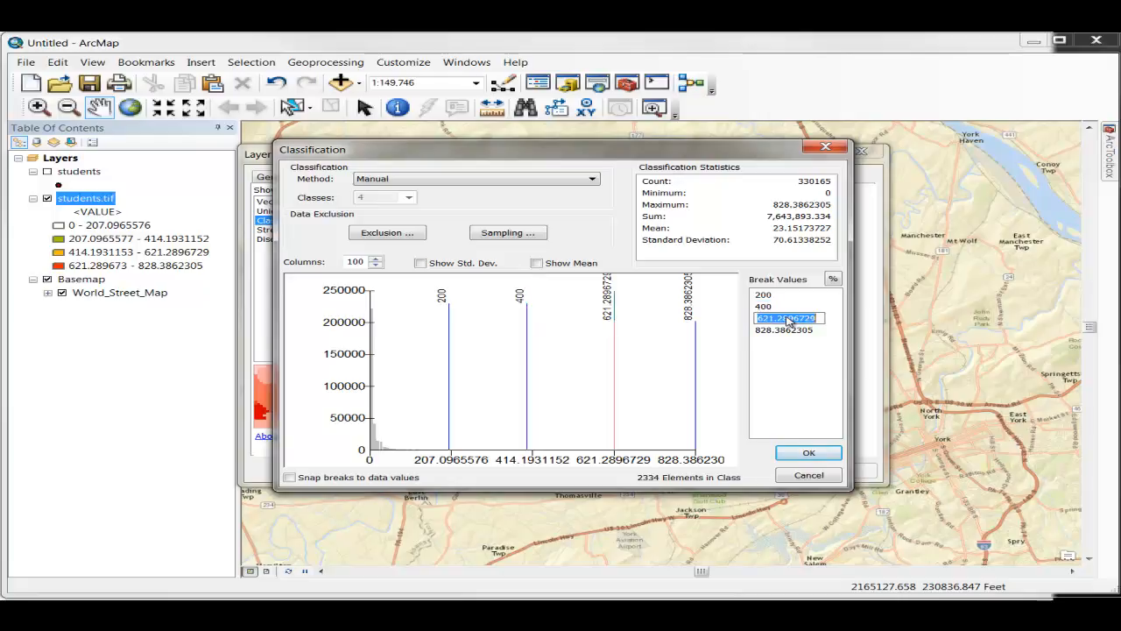
text(600)
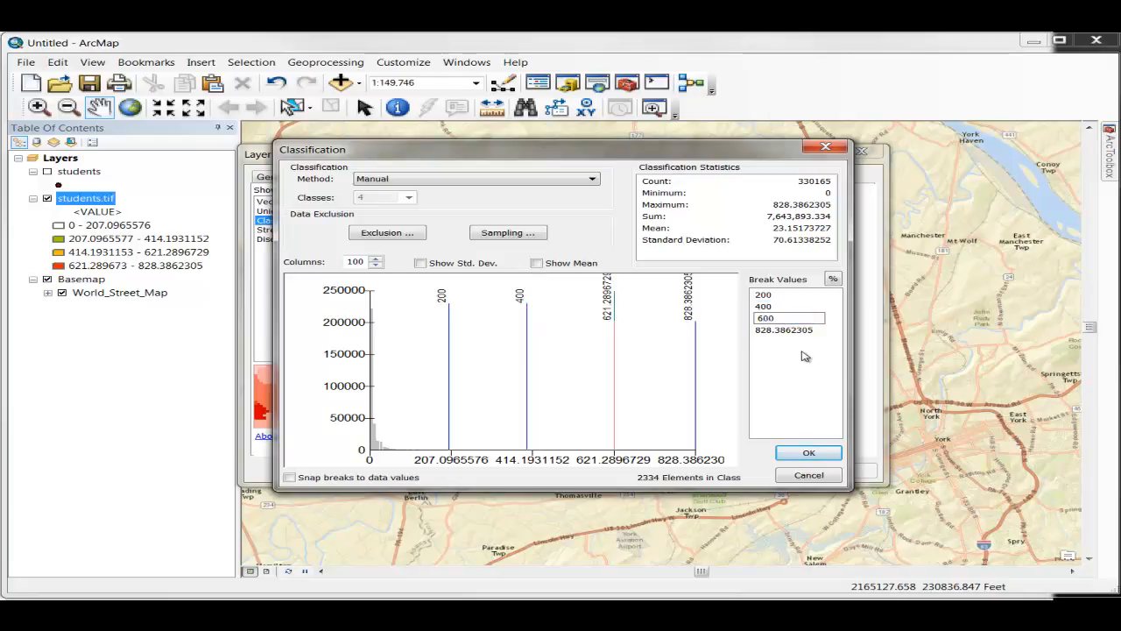
key(Return)
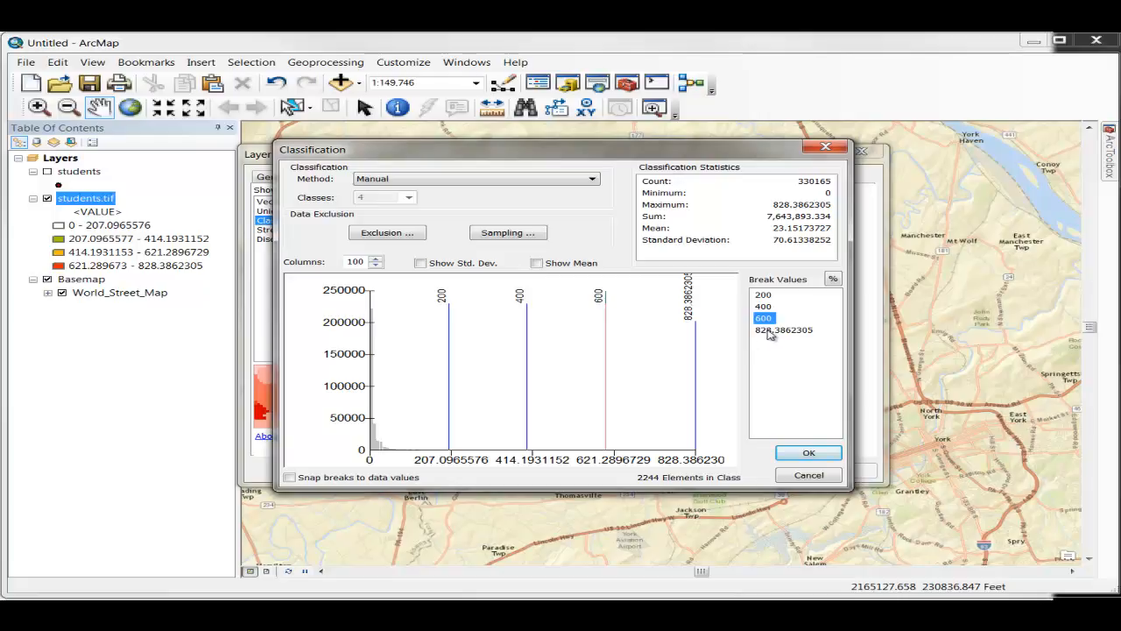
click(791, 453)
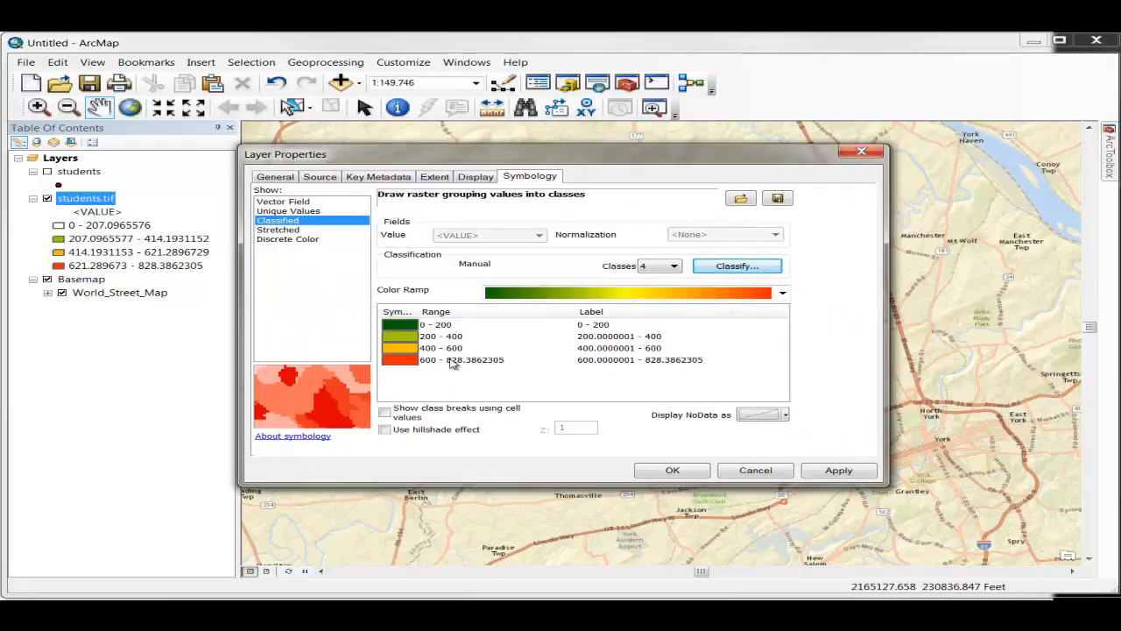
Step: Reduce the number of significant digits in the number format of the class labels
click(624, 313)
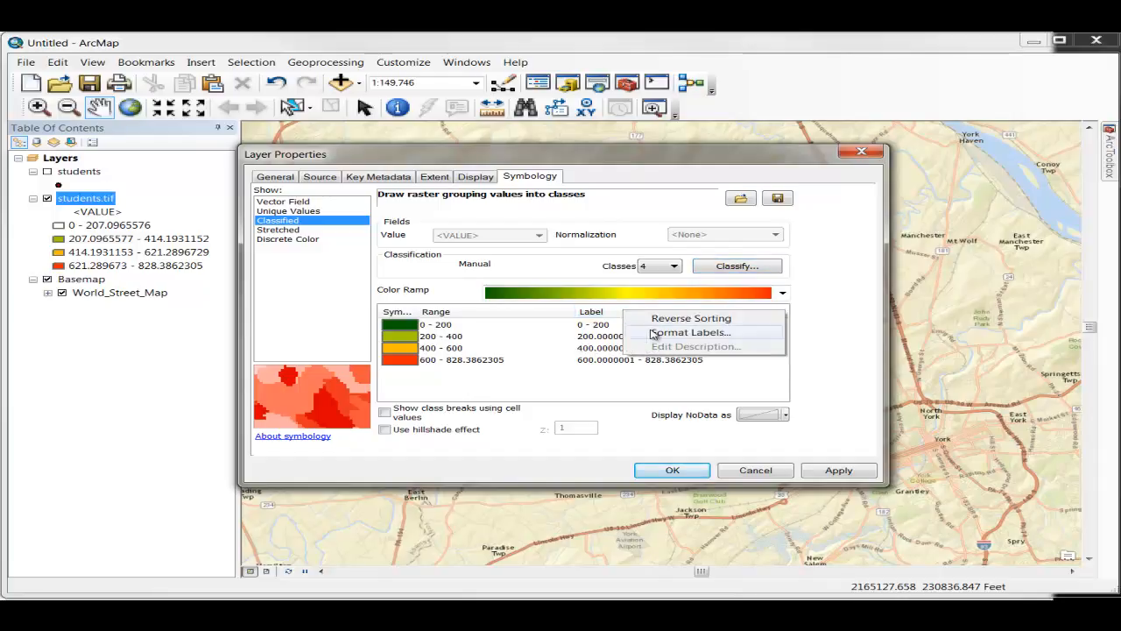
click(655, 333)
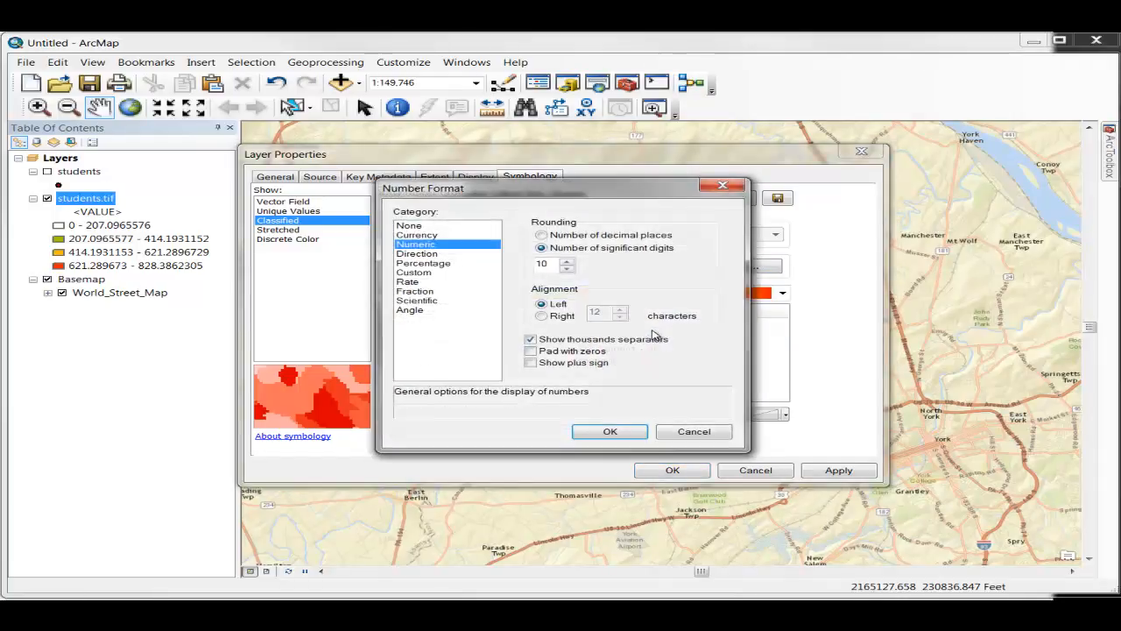
click(568, 269)
click(609, 431)
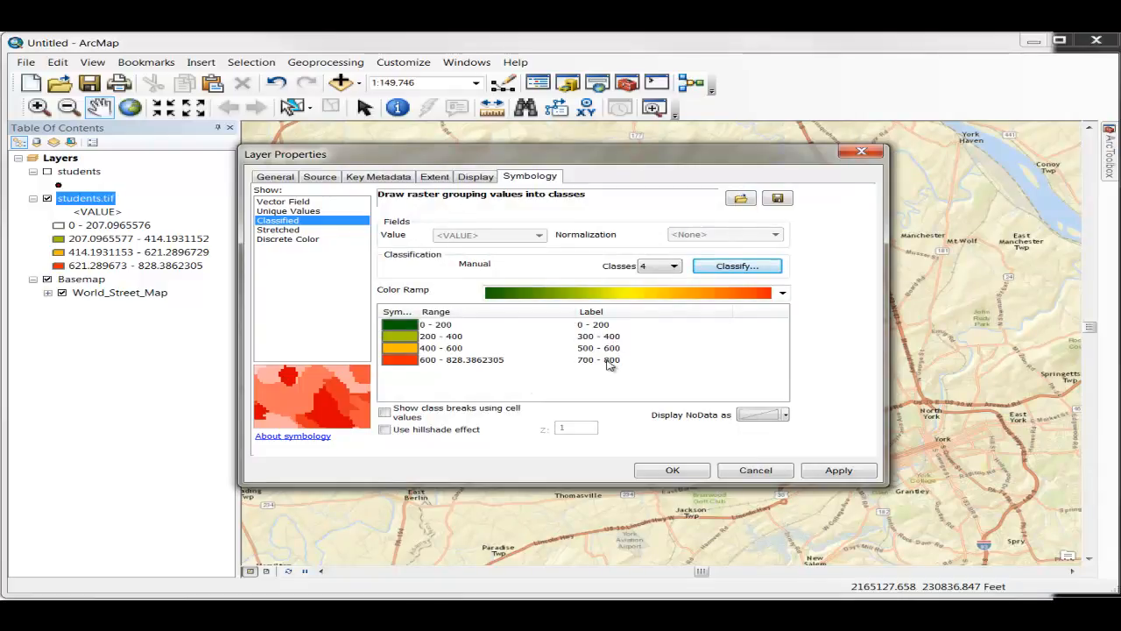
Step: Format the class labels as numeric values with 3 significant digits
click(608, 314)
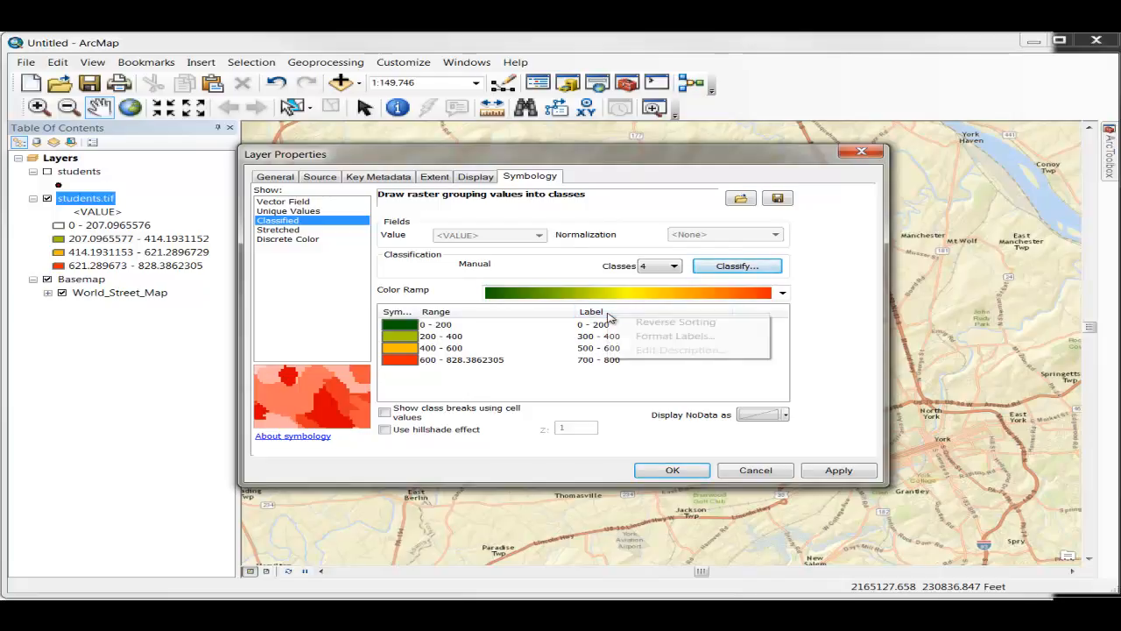
click(661, 337)
click(566, 262)
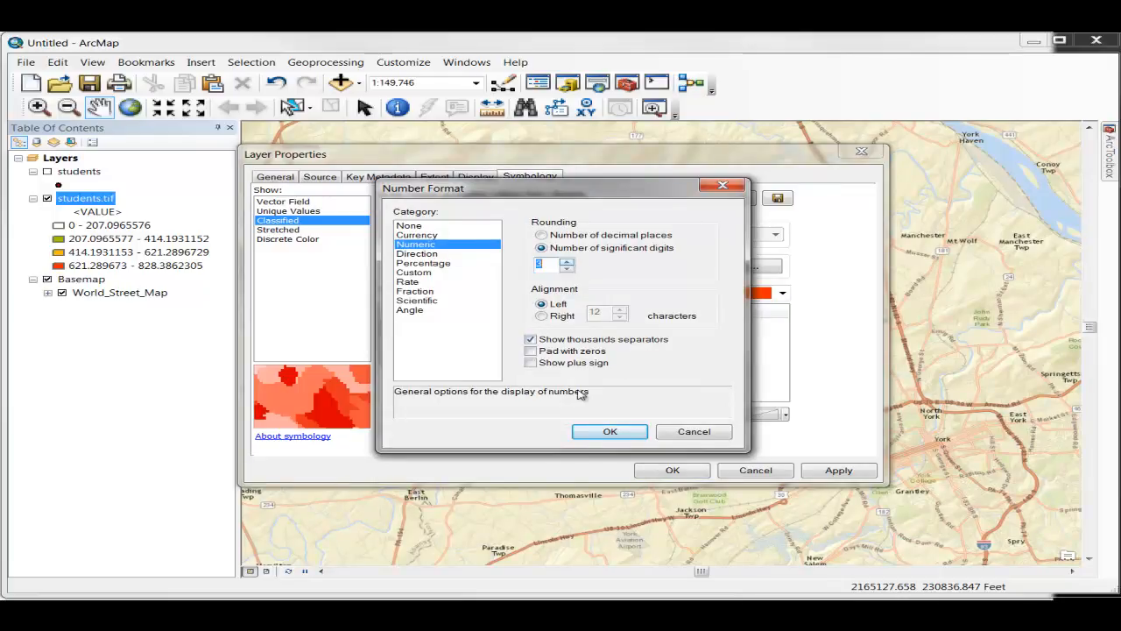
click(607, 430)
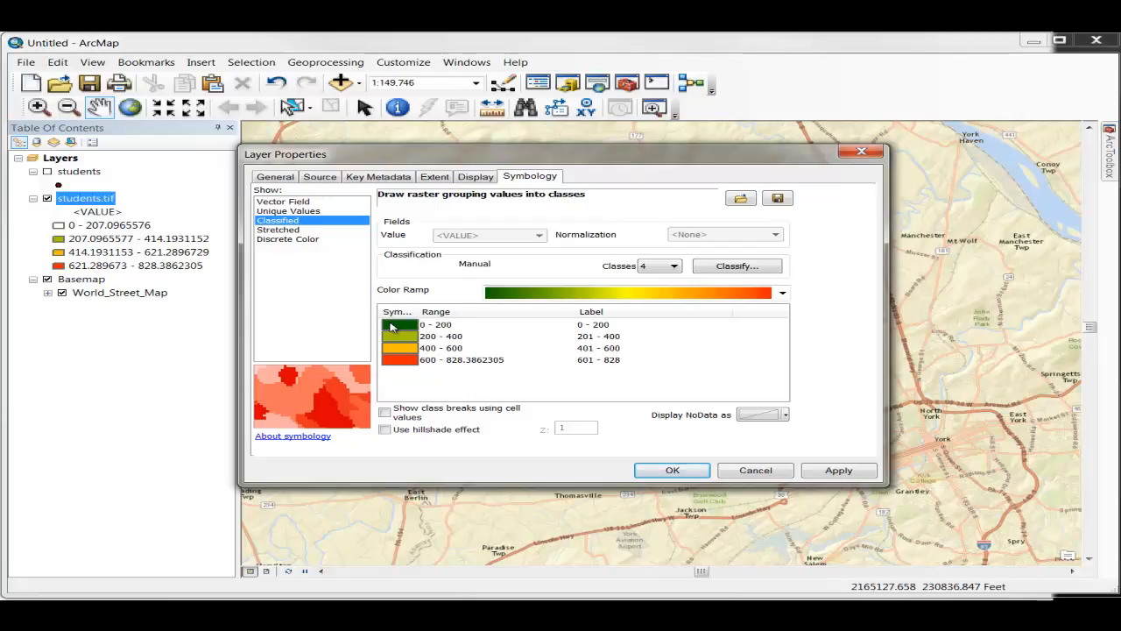
Step: Give the 0 - 200 density class no color and apply the symbology to the raster layer
click(390, 326)
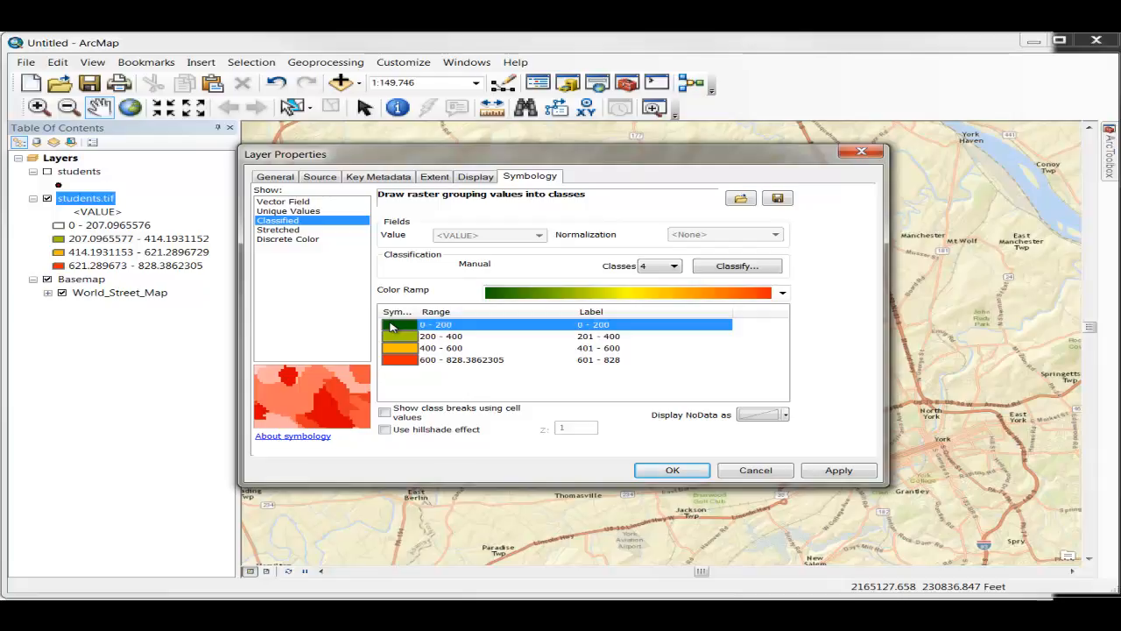
click(391, 327)
click(430, 338)
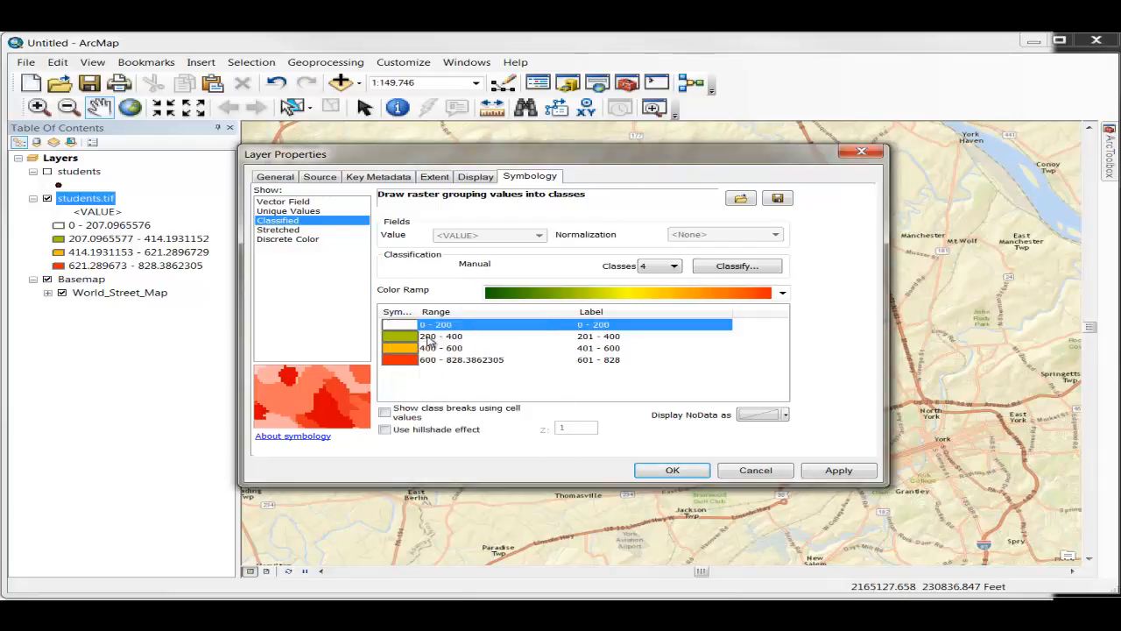
click(666, 471)
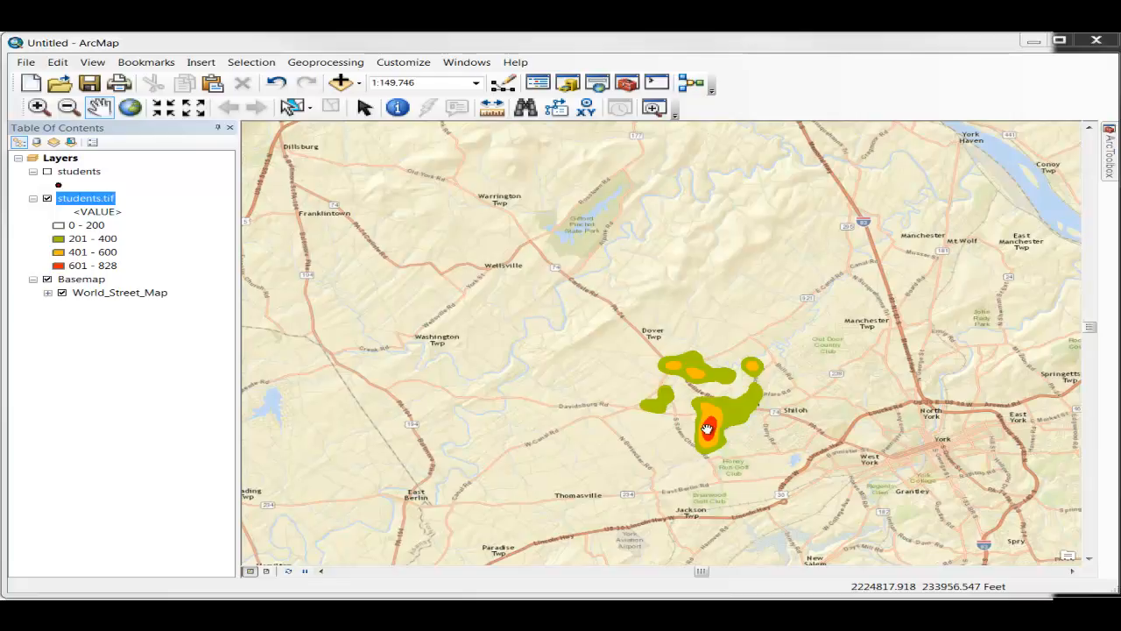
Step: Zoom in on the red high-density hotspot and show the students point layer over it
click(38, 109)
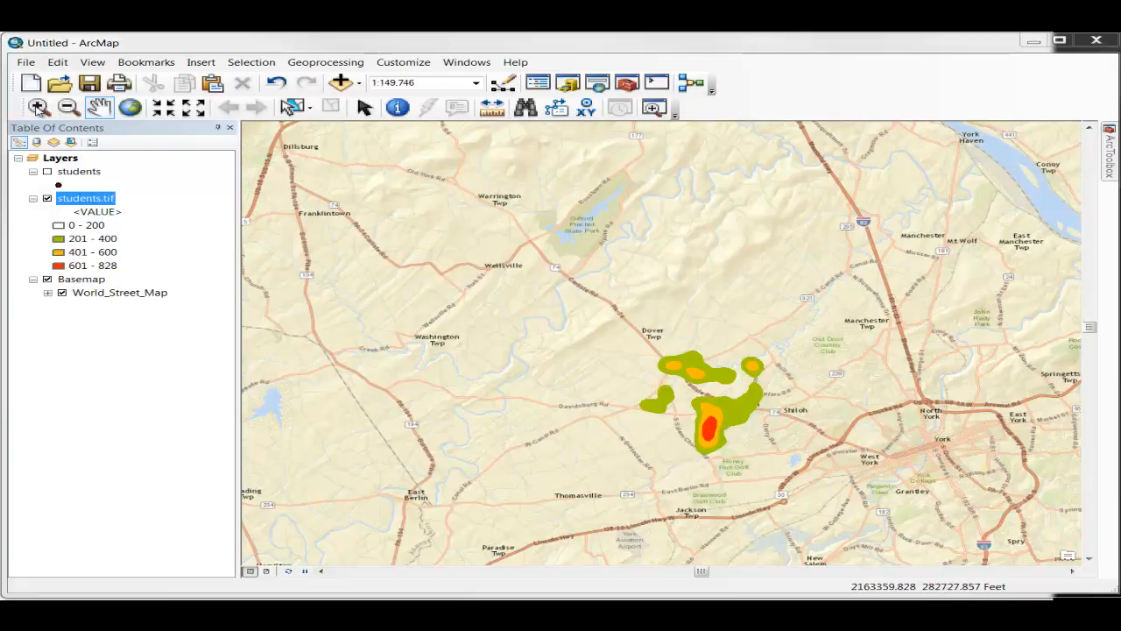
drag(679, 400, 746, 451)
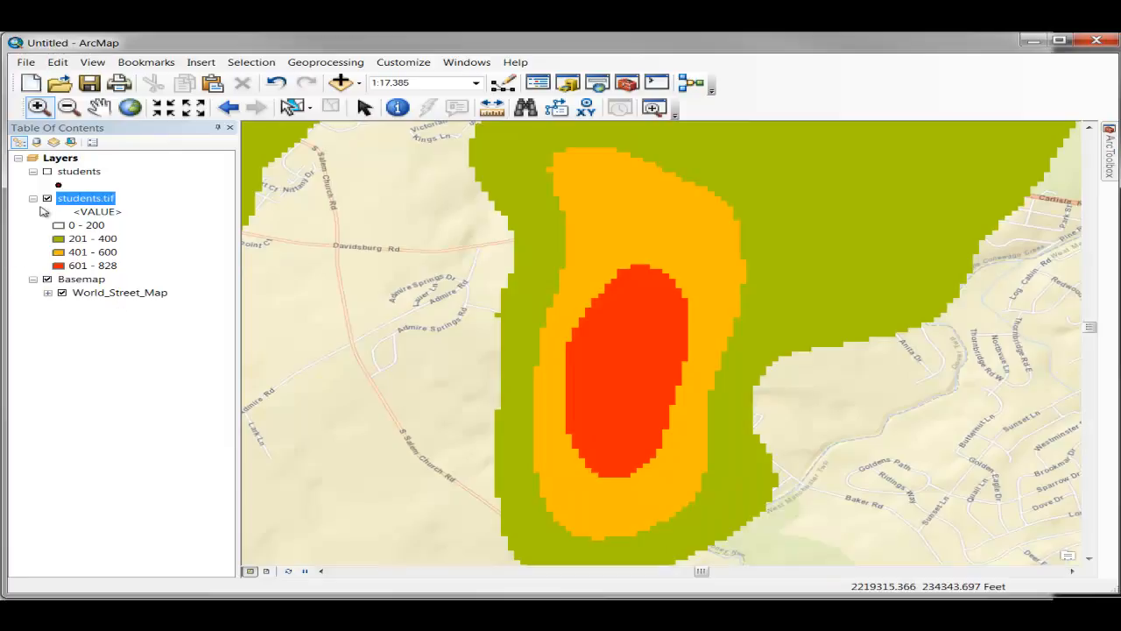
click(48, 173)
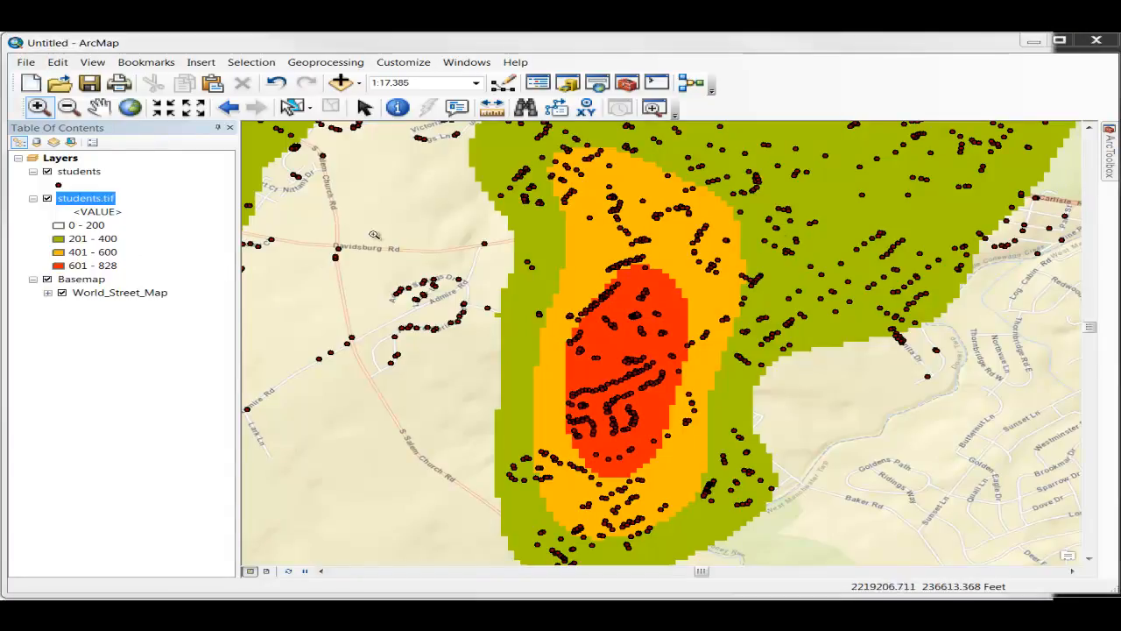
Step: Examine the area unit options offered by the Kernel Density tool
mouse_move(1111, 161)
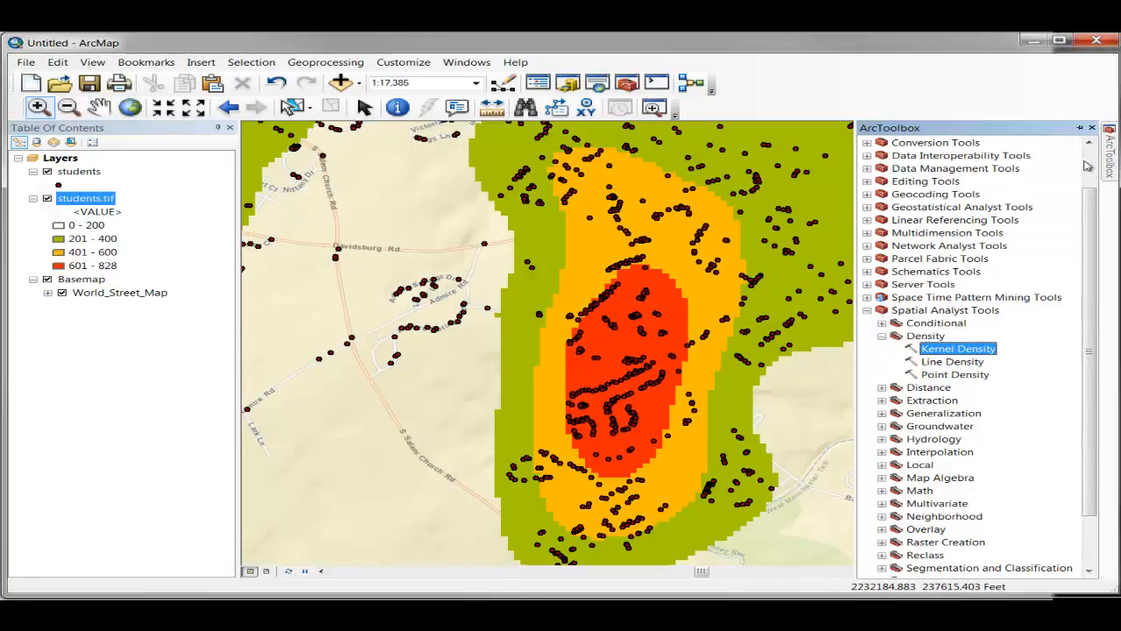
double_click(948, 350)
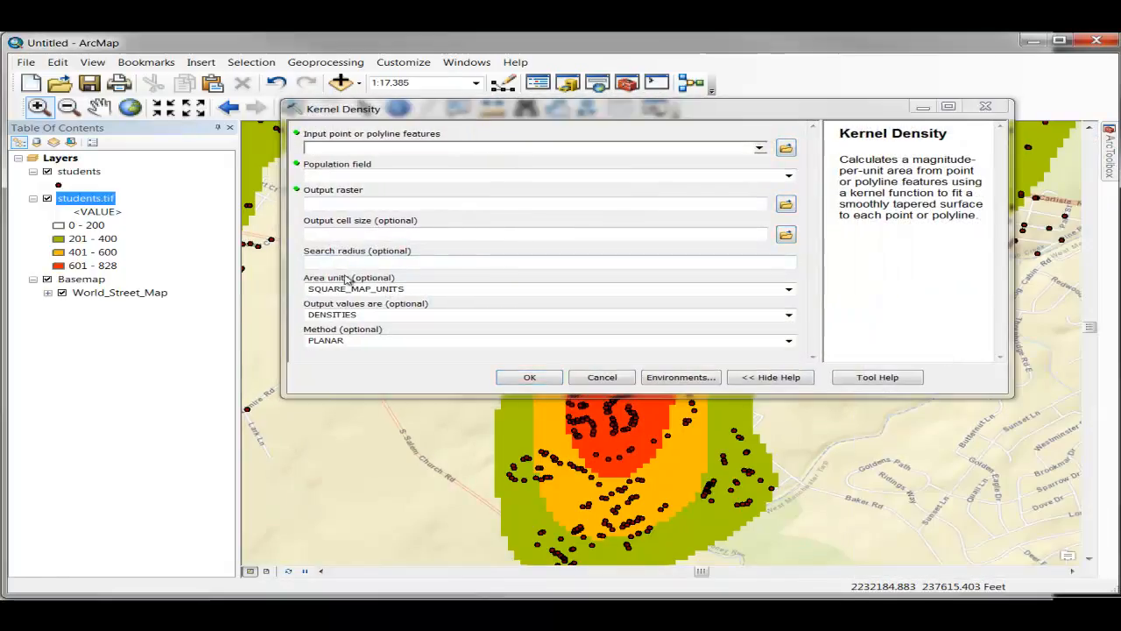
click(788, 289)
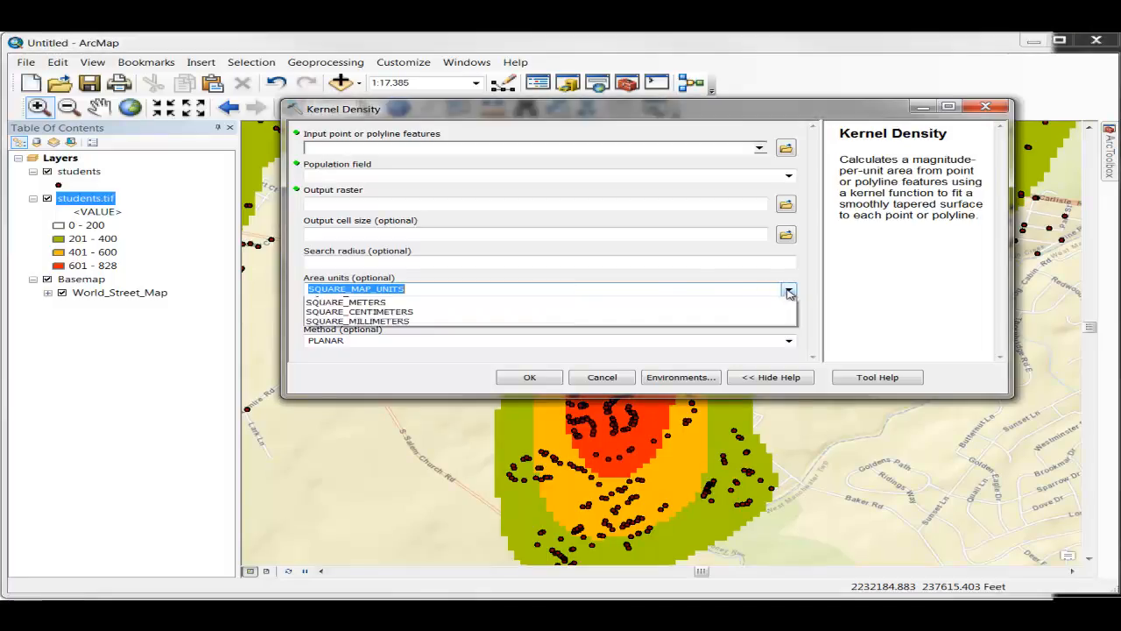
key(Escape)
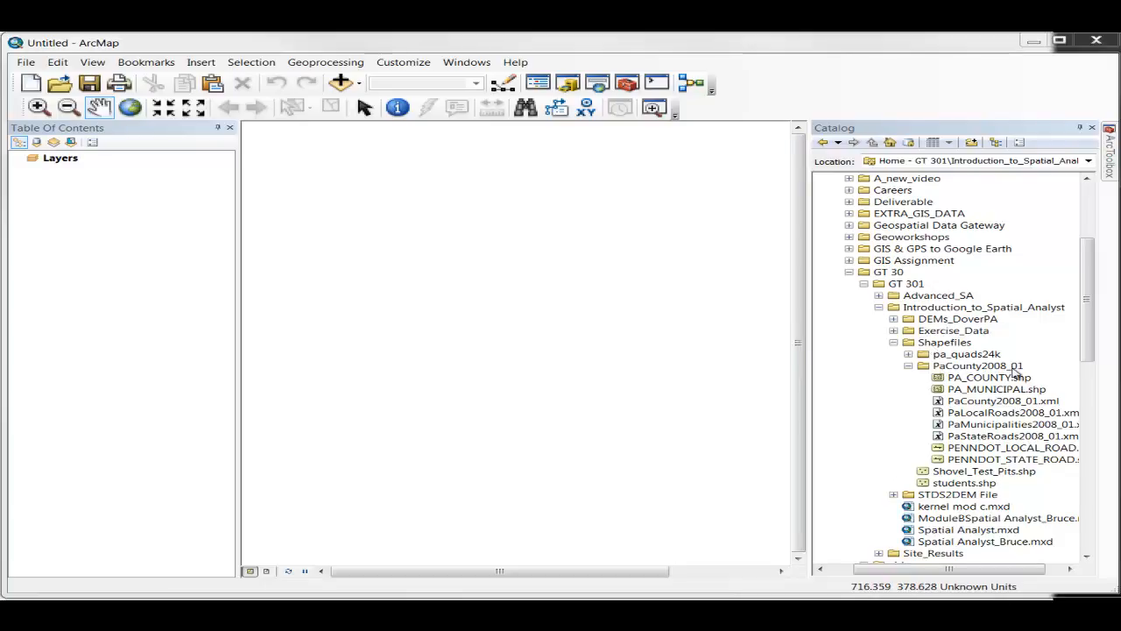
Step: Add the PENNDOT_STATE_ROAD shapefile to the empty map and bring its attribute table fully into view
mouse_move(980, 460)
mouse_down()
mouse_move(585, 389)
mouse_move(505, 350)
mouse_up()
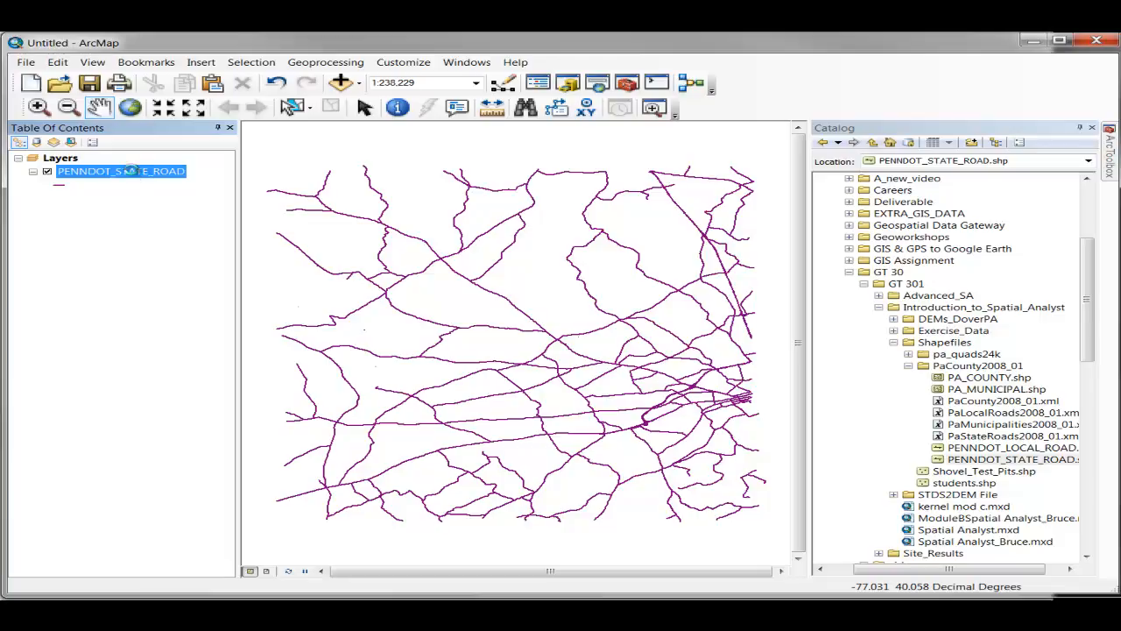
right_click(133, 173)
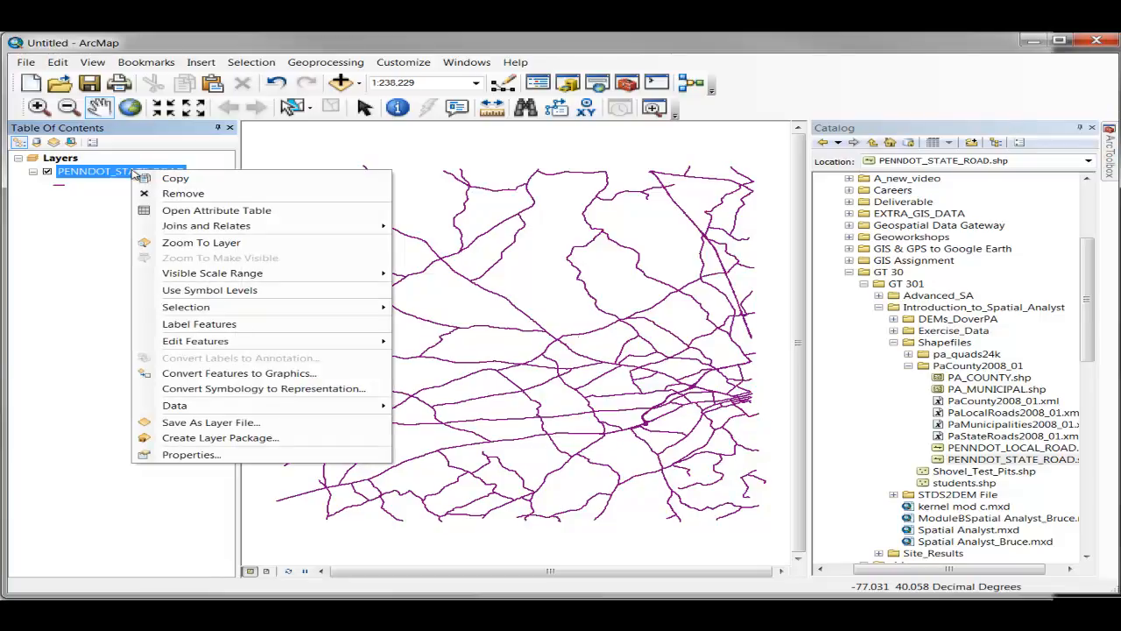
click(192, 212)
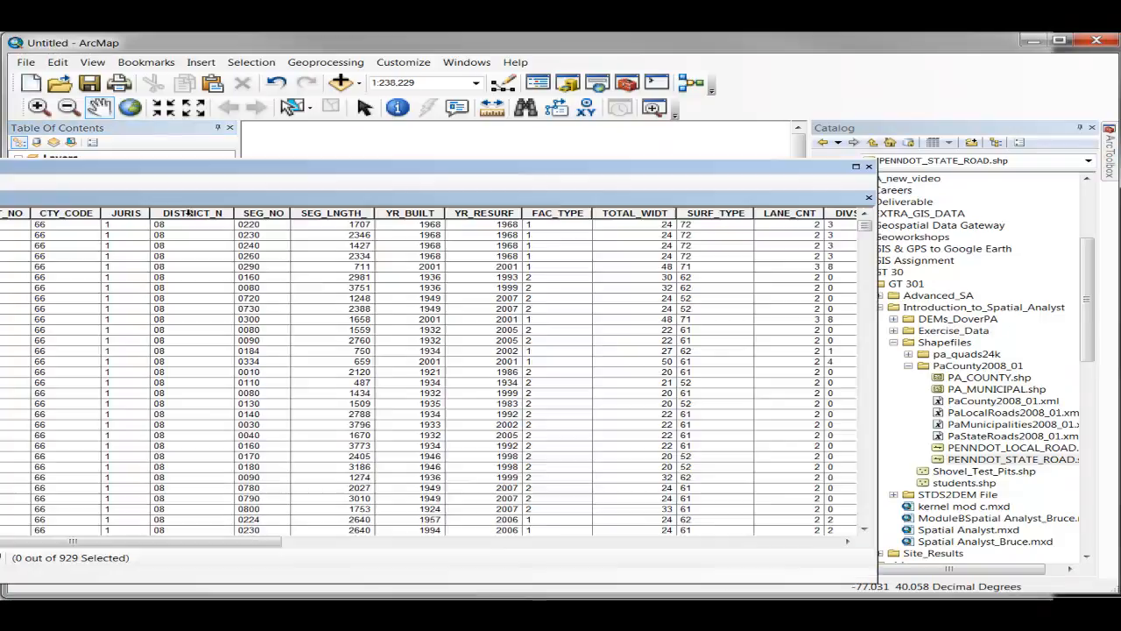
drag(159, 181, 334, 118)
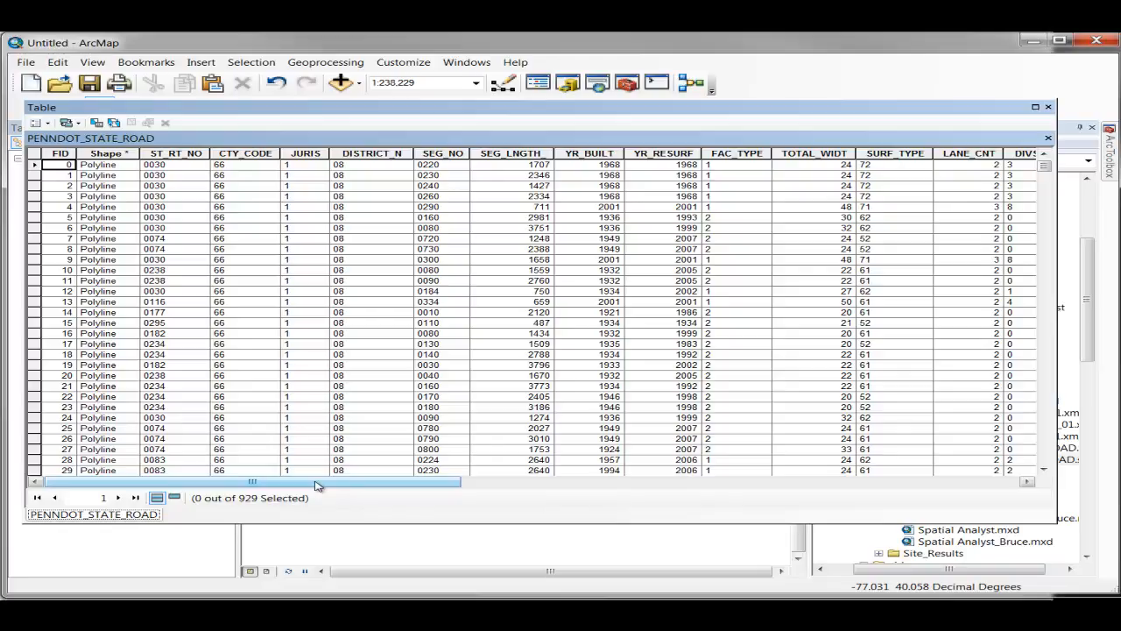
Step: Examine the CUR_AADT traffic field in the state road attribute table
drag(317, 486, 578, 473)
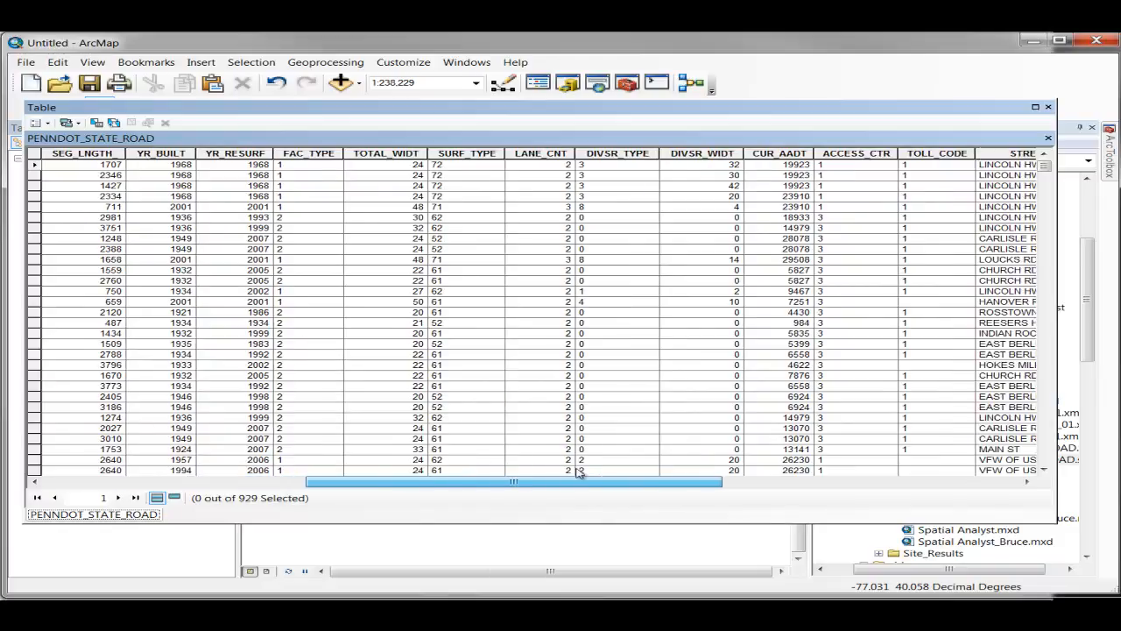
drag(578, 473, 596, 473)
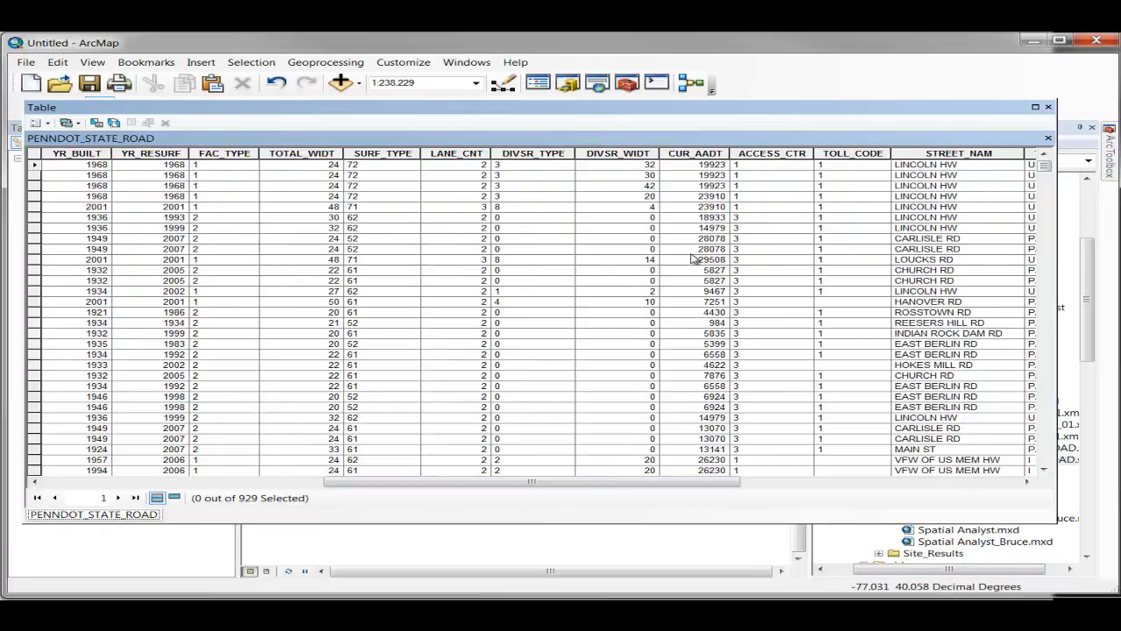
click(700, 153)
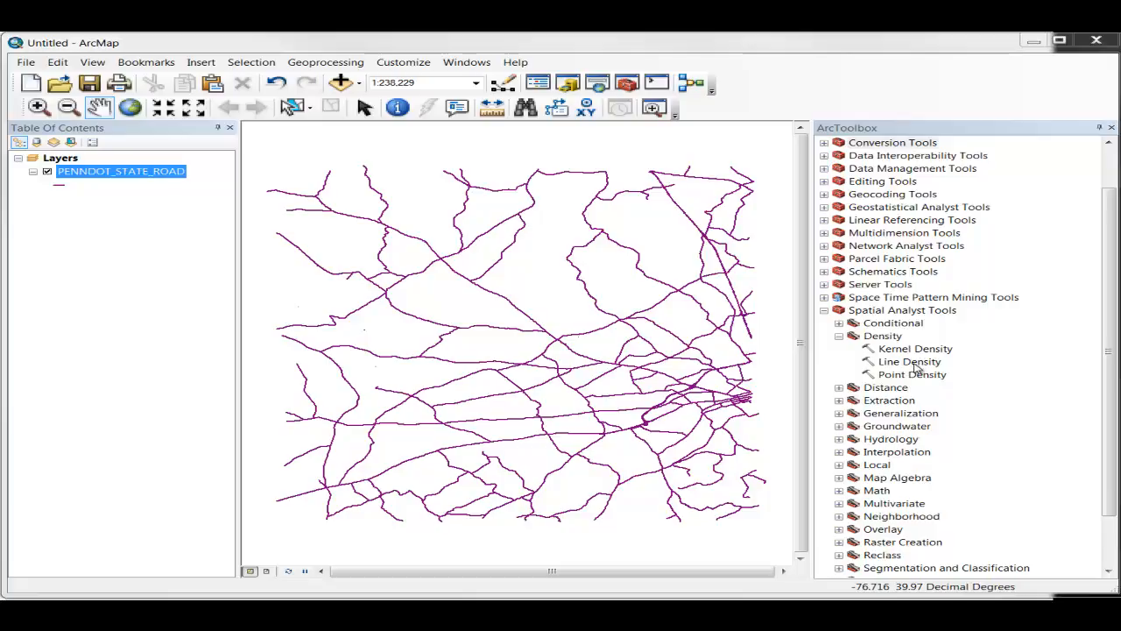
Step: Set up the Line Density tool with PENNDOT_STATE_ROAD as the input polylines and CUR_AADT as the population field
double_click(915, 366)
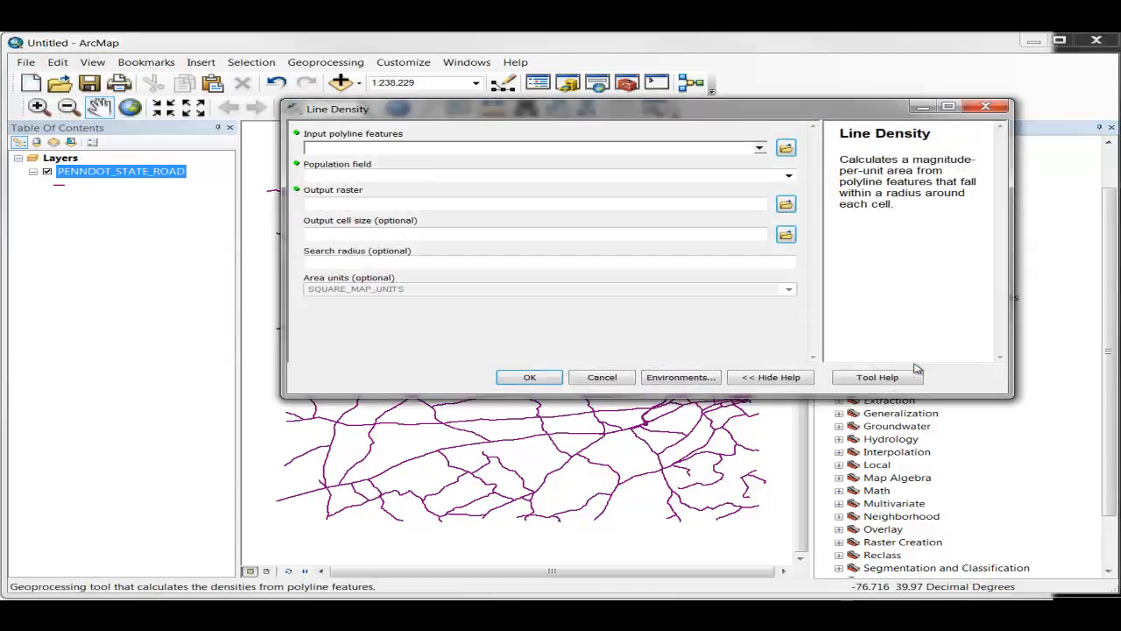
drag(491, 115, 495, 175)
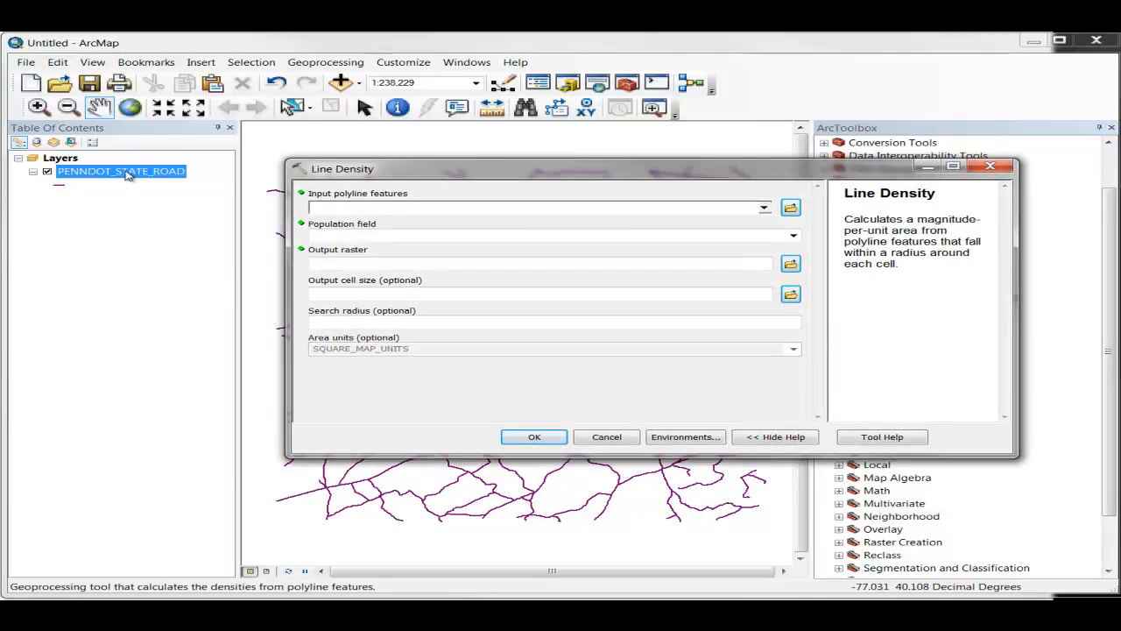
drag(127, 175, 343, 212)
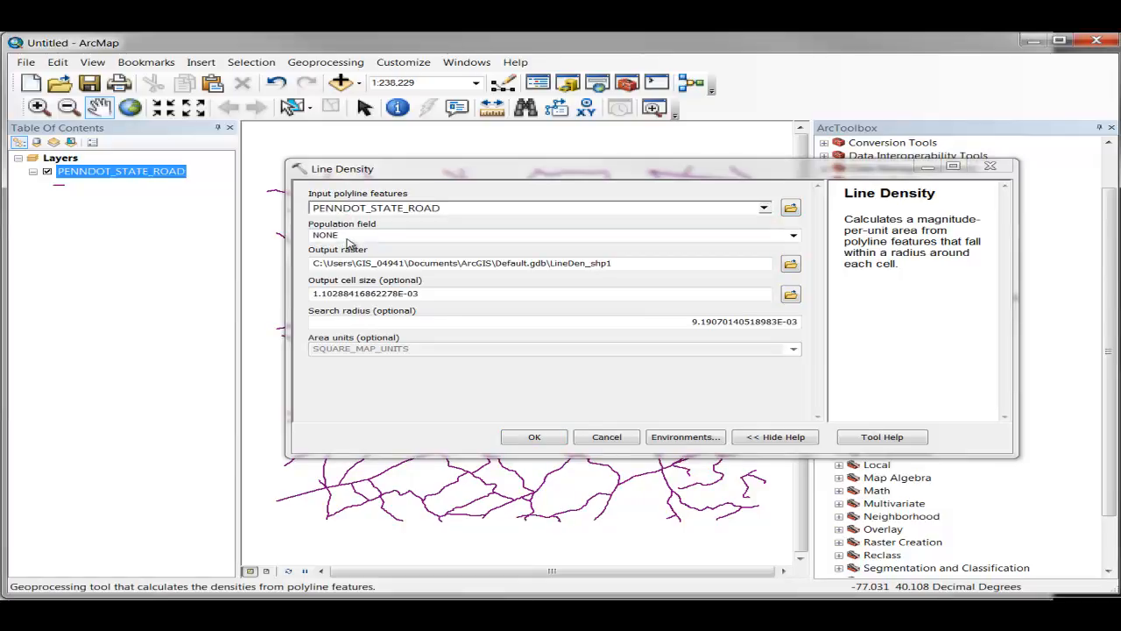
click(792, 237)
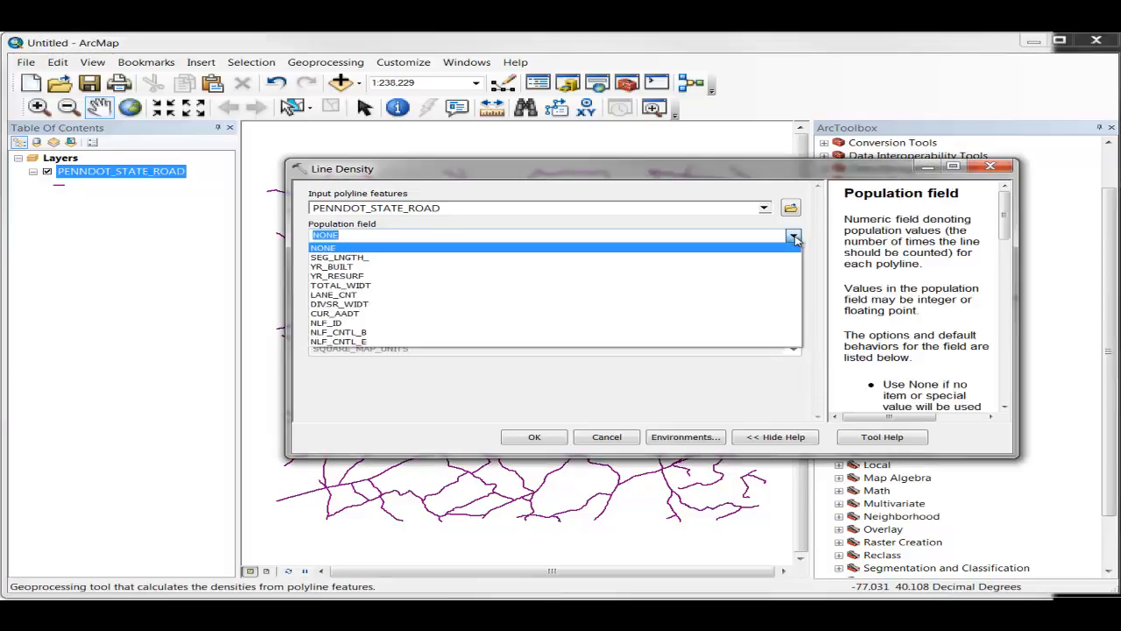
click(393, 314)
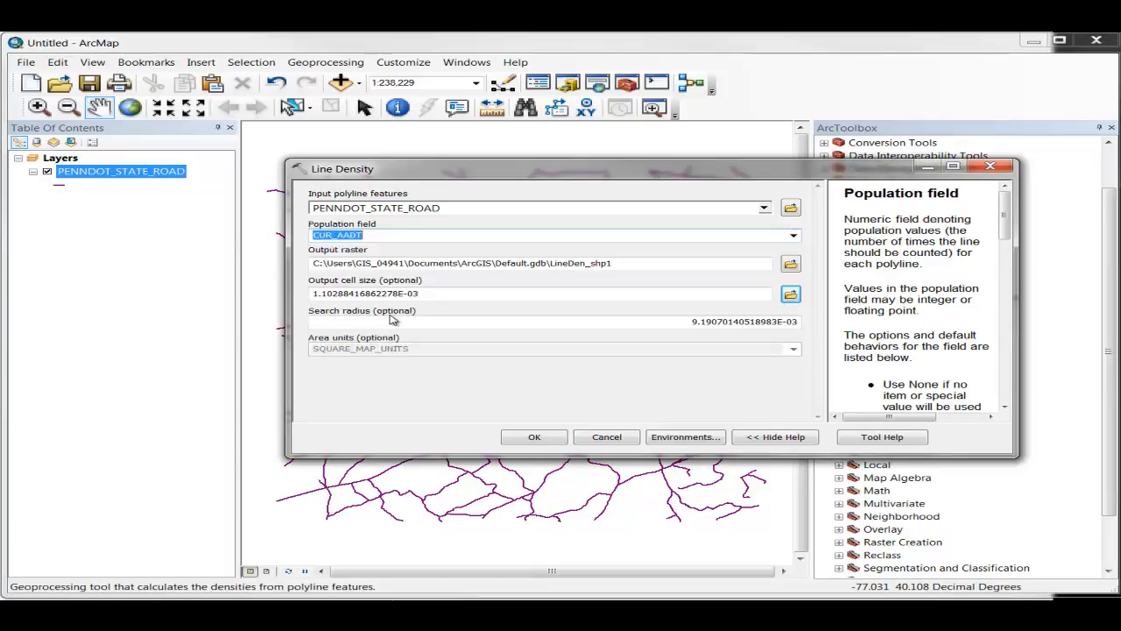
Step: Name the Line Density output raster york_aadt.tif in the Exercise_Data folder and run the tool
click(791, 266)
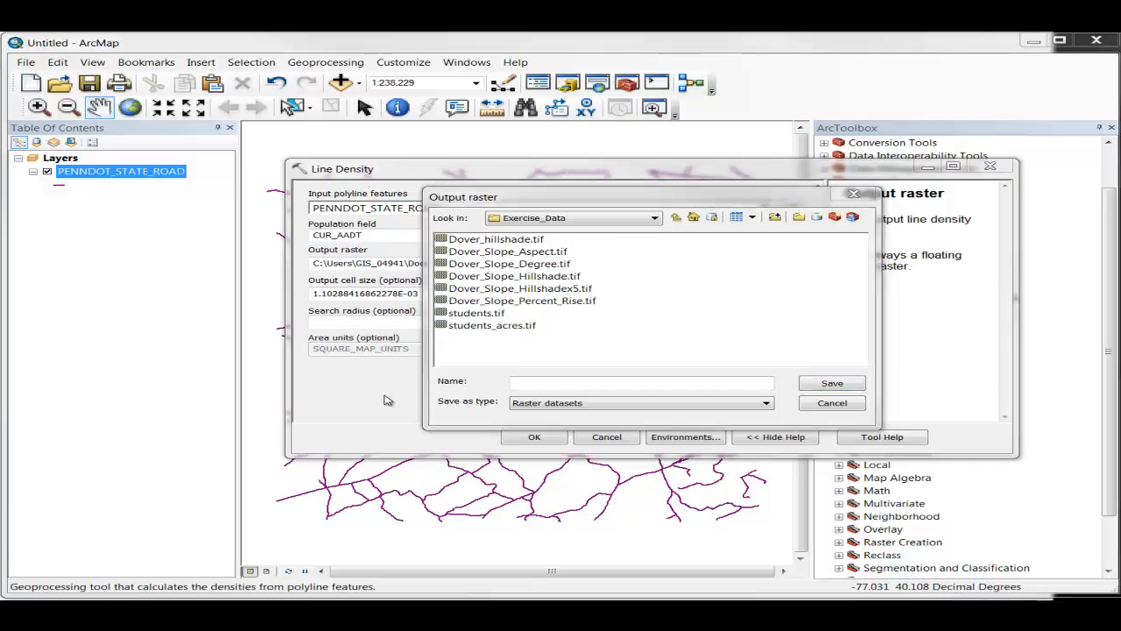
click(555, 384)
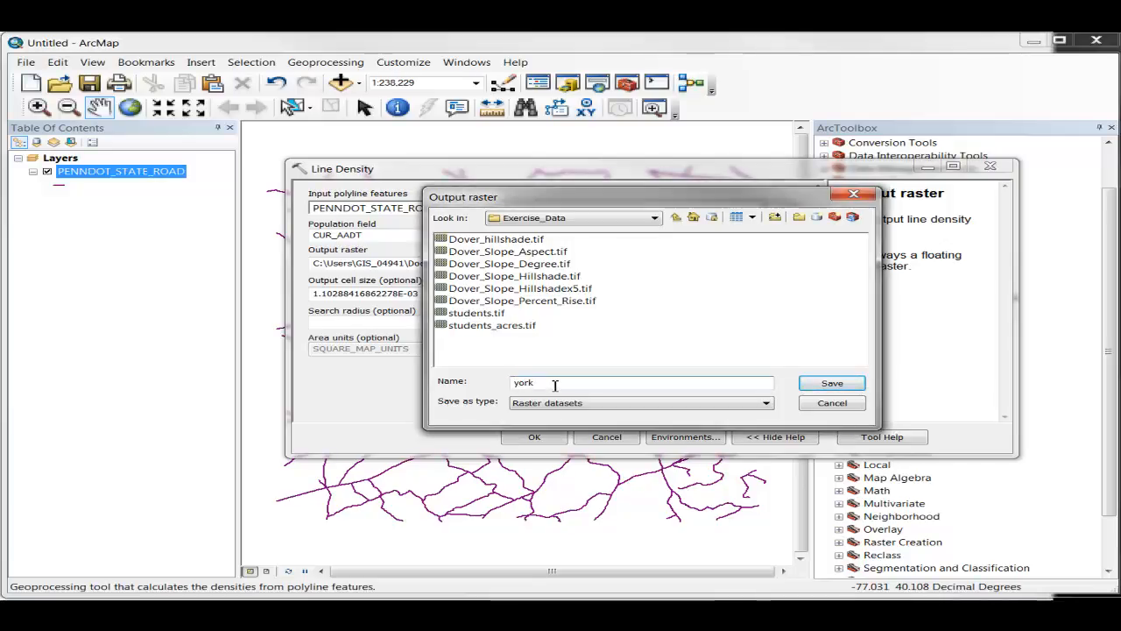
text()aadt.tif)
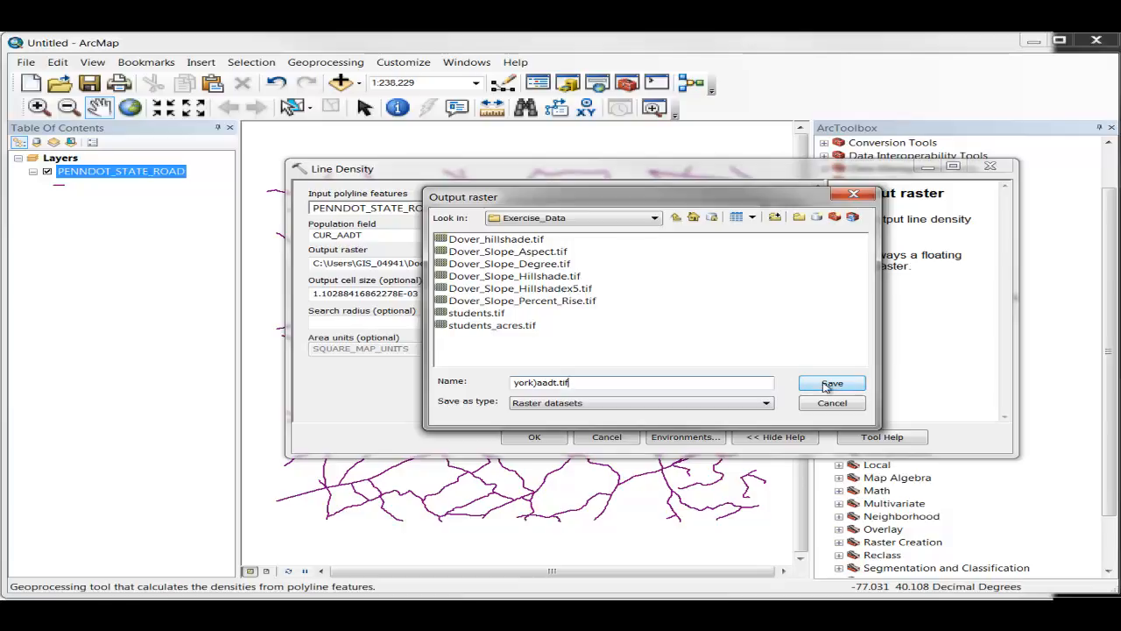
click(536, 383)
key(BackSpace)
text(_)
click(828, 385)
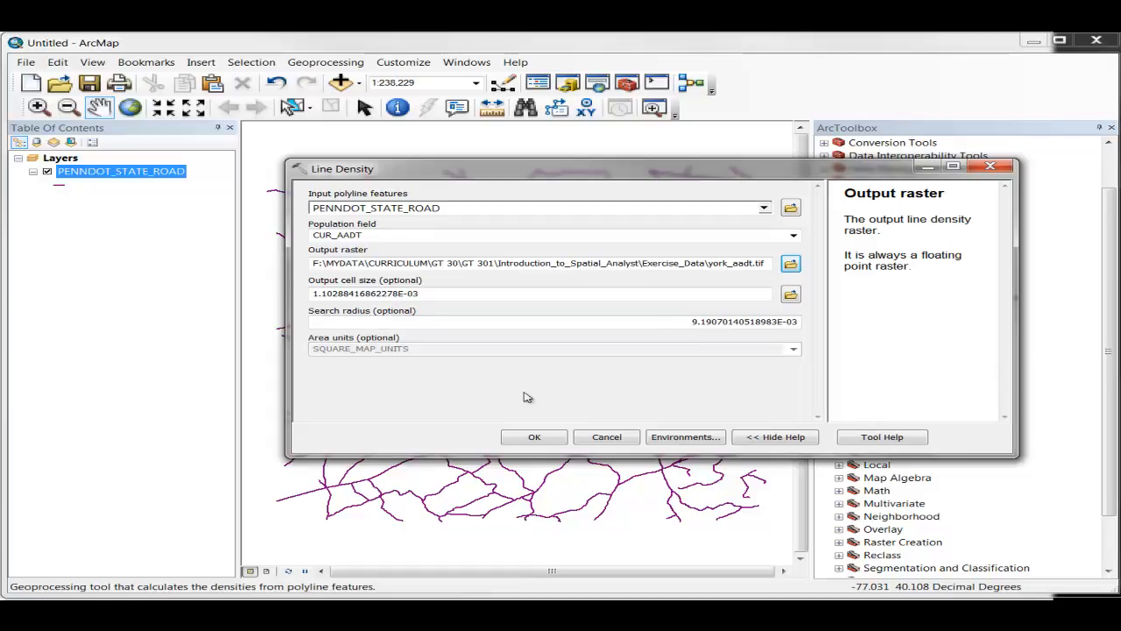
click(516, 438)
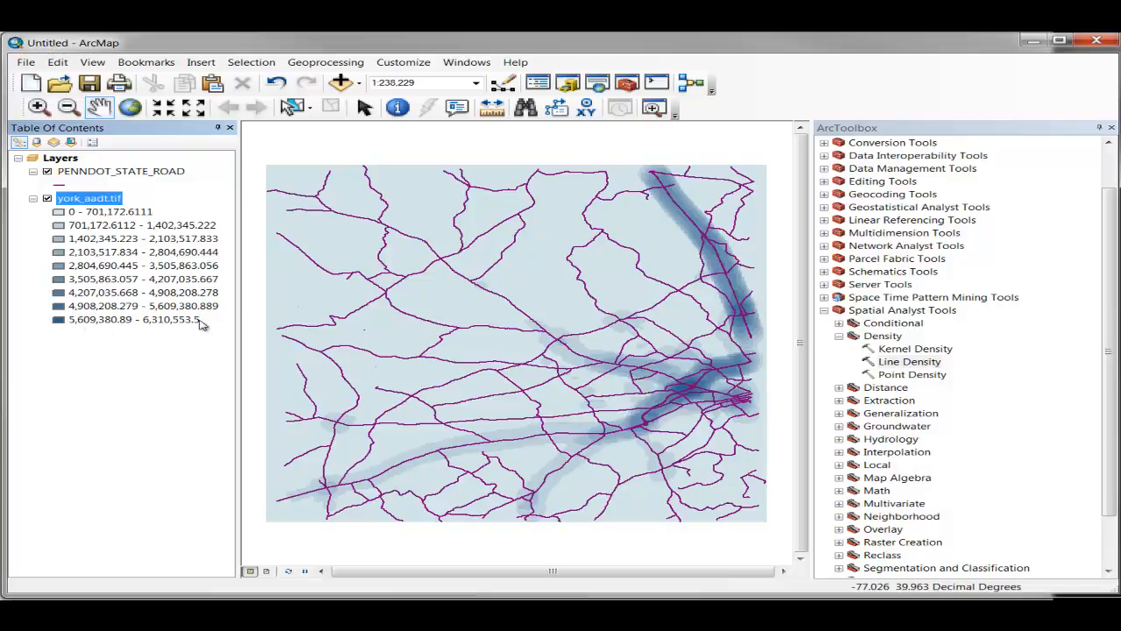
Step: Check the data source and coordinate system details in the PENNDOT_STATE_ROAD layer properties
right_click(105, 172)
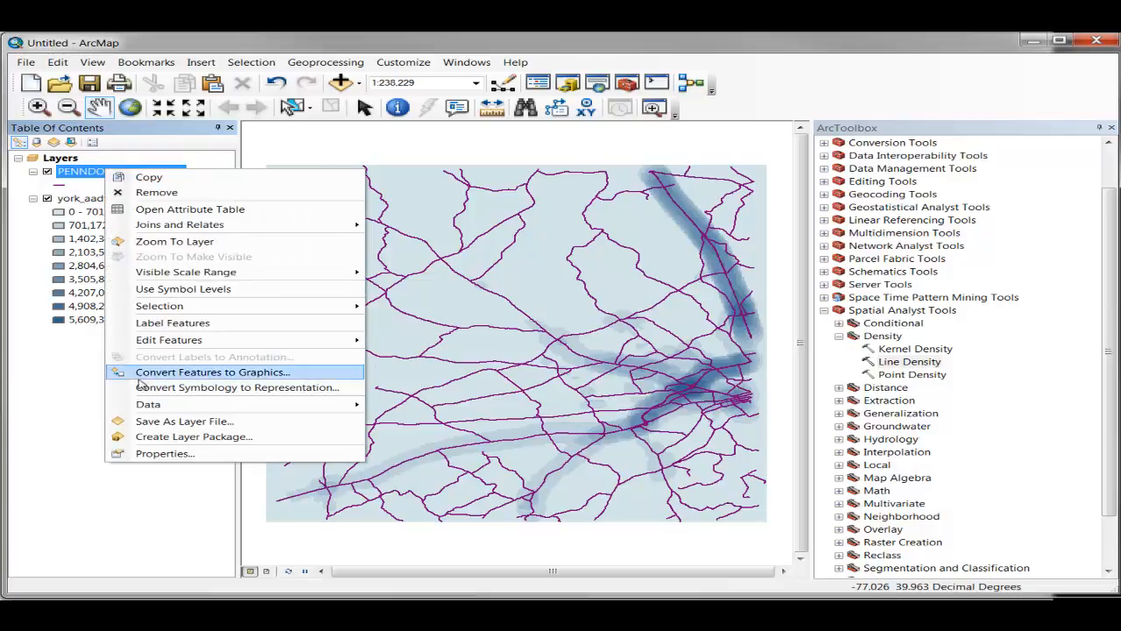
click(166, 453)
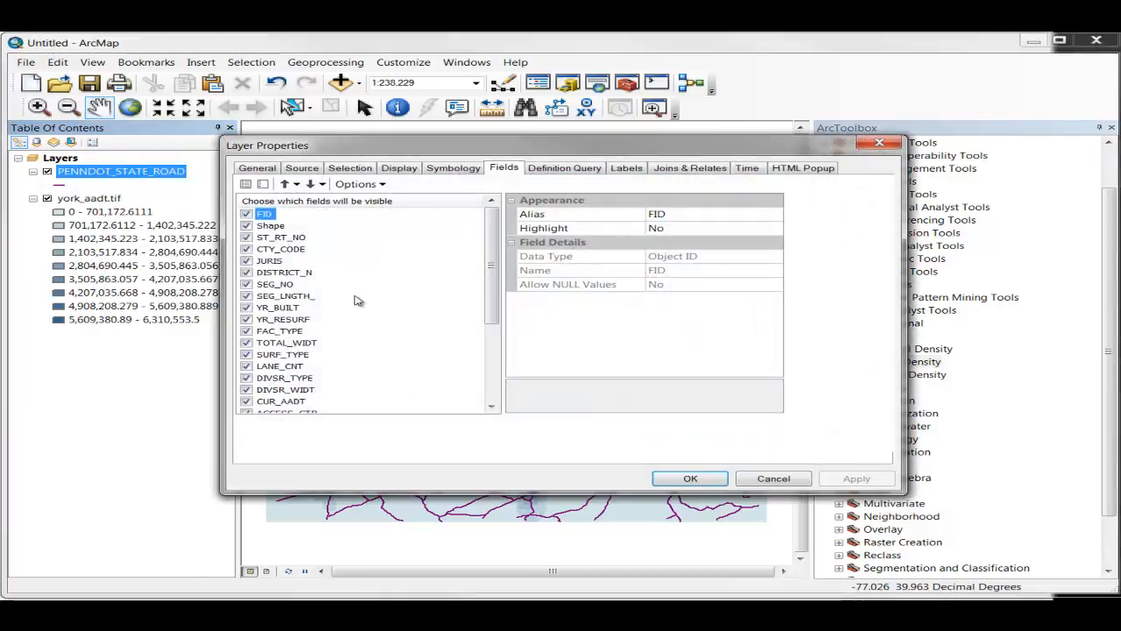
click(311, 169)
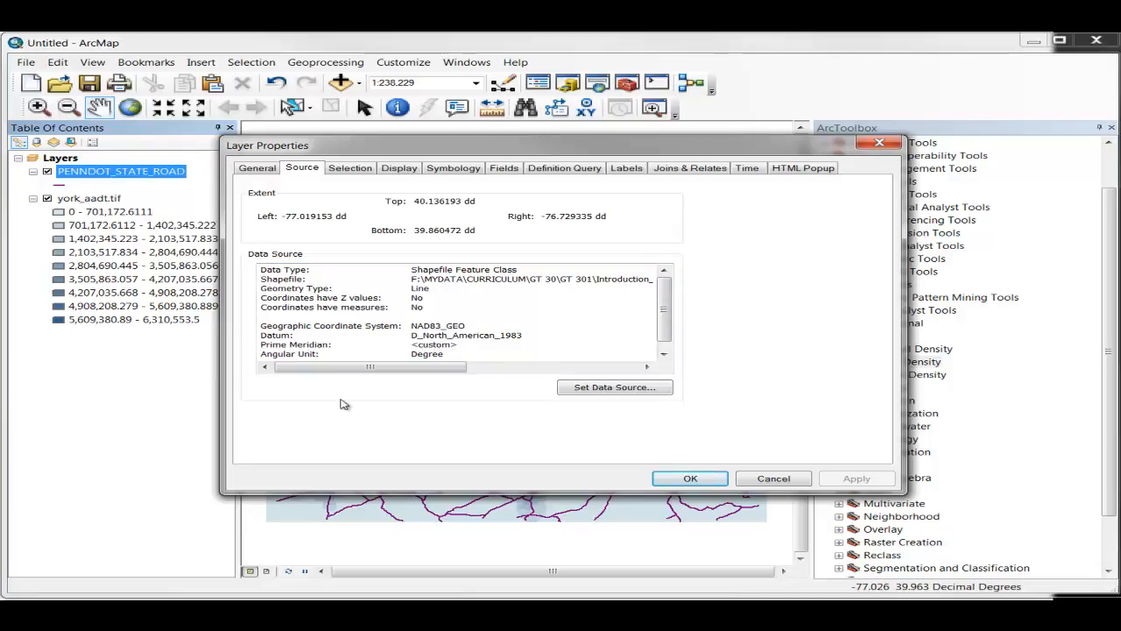
click(690, 478)
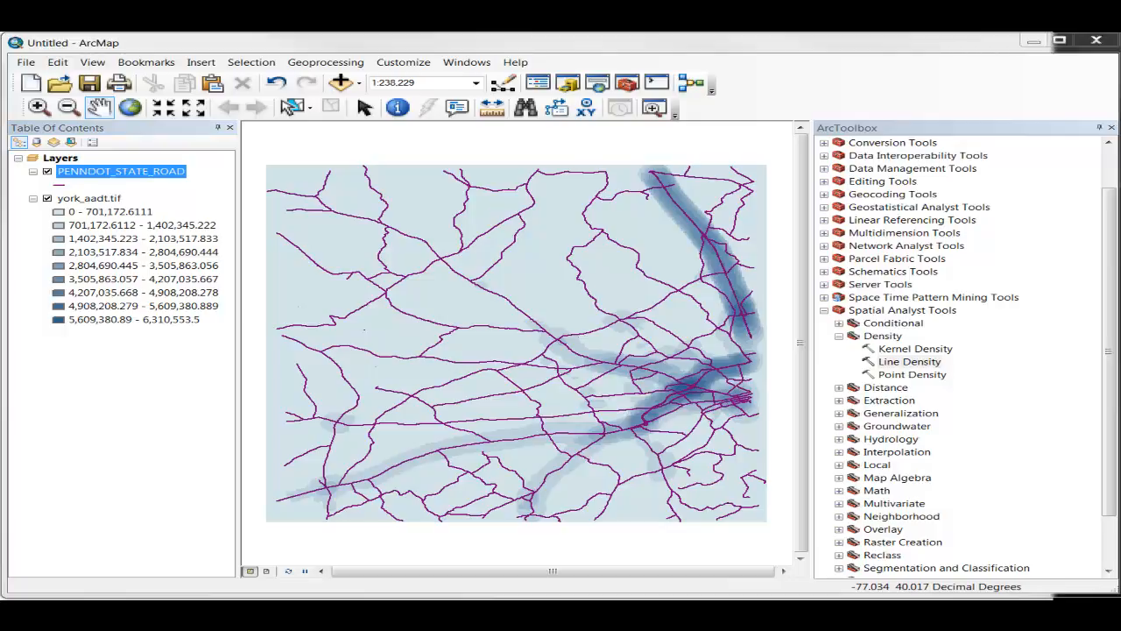
Step: Switch to the lab exercise presentation in PowerPoint and view the Map Assignment #5 slide
key(alt+Tab)
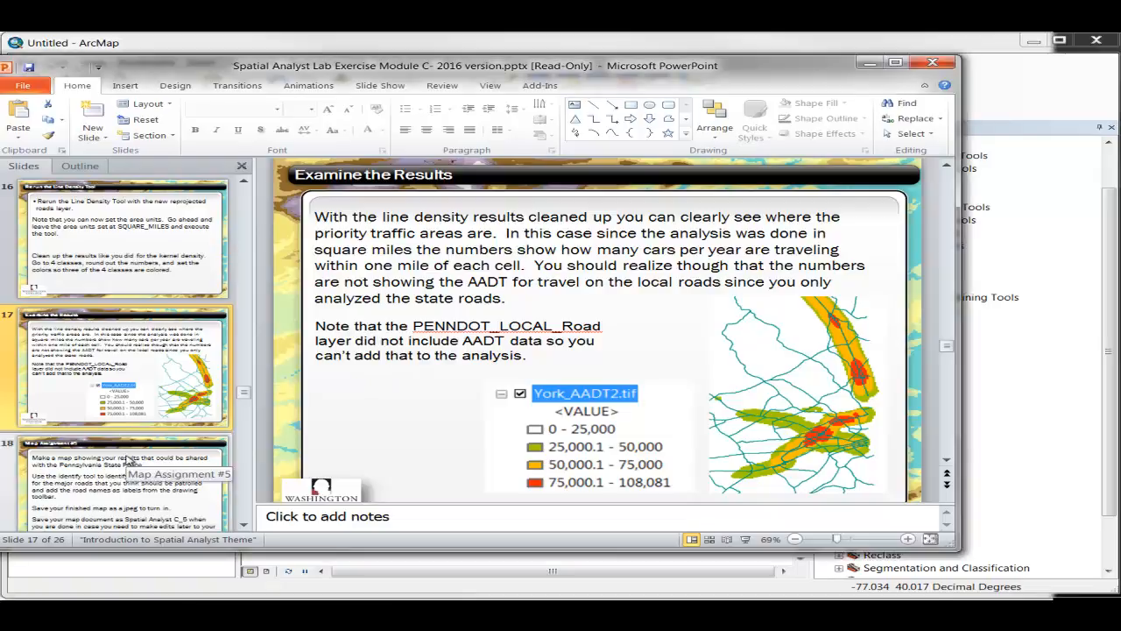
click(129, 459)
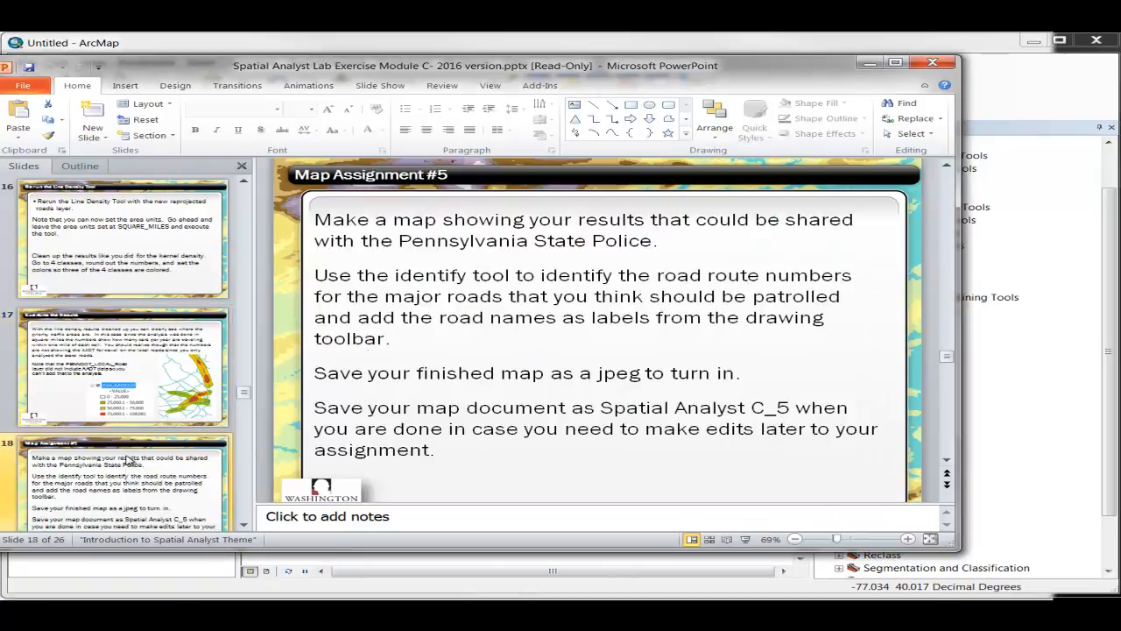